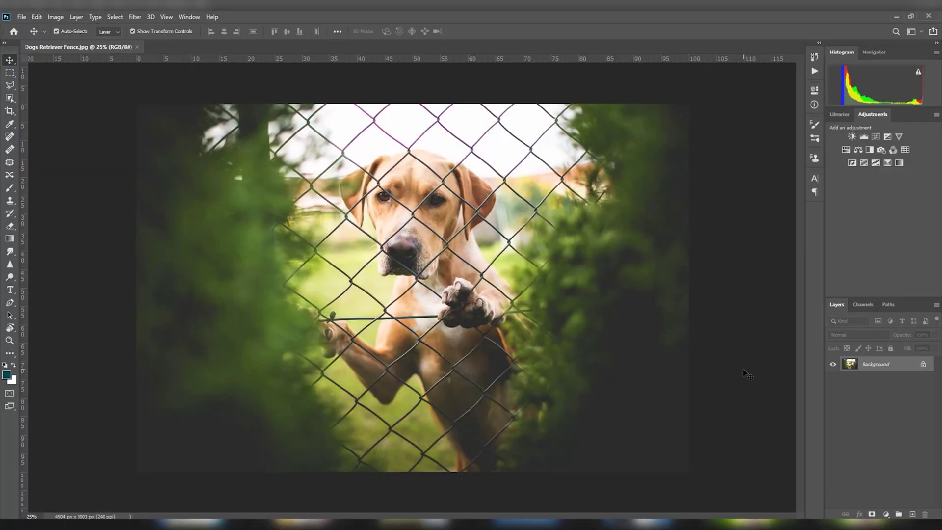
# Duplicate the Background layer and toggle the duplicate's visibility off and back on.
pyautogui.hotkey('ctrl', 'j')
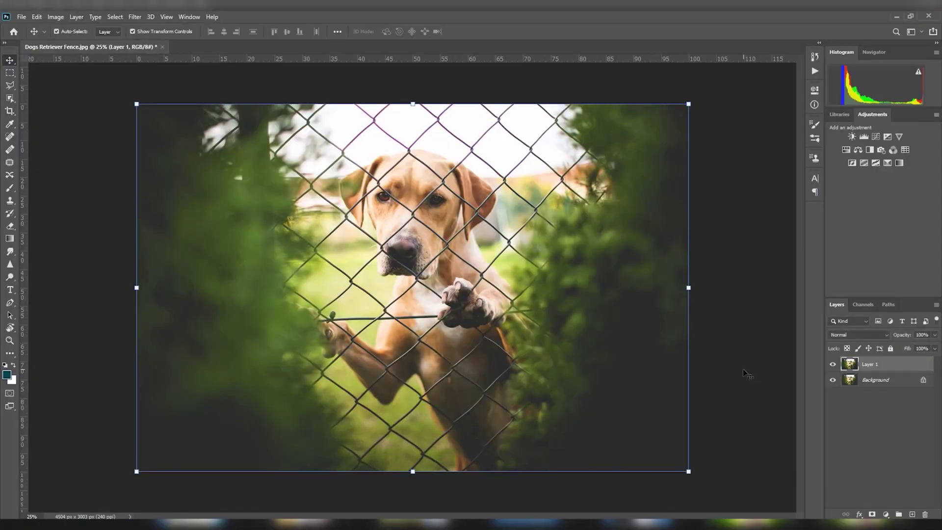
pyautogui.click(833, 364)
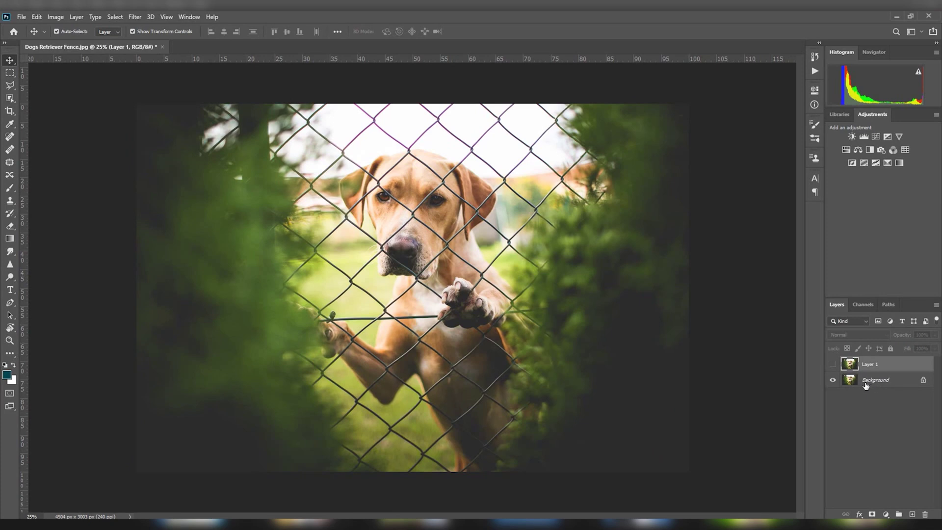
pyautogui.click(833, 364)
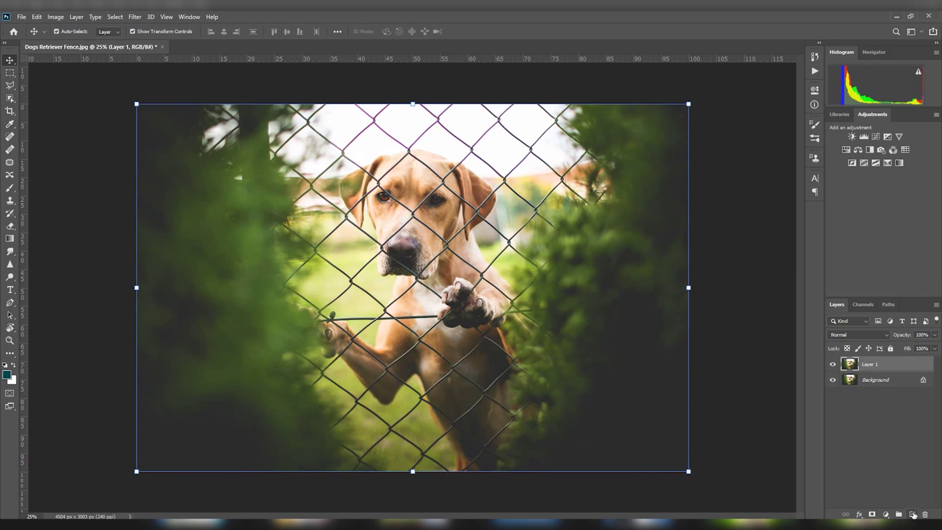
# Add a new empty layer above the duplicate and rename it A.
pyautogui.click(913, 514)
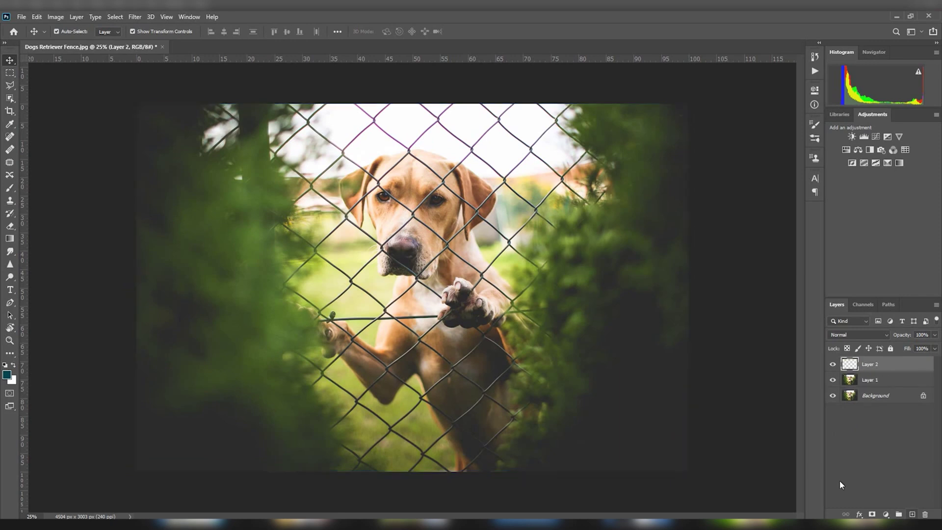
pyautogui.doubleClick(867, 365)
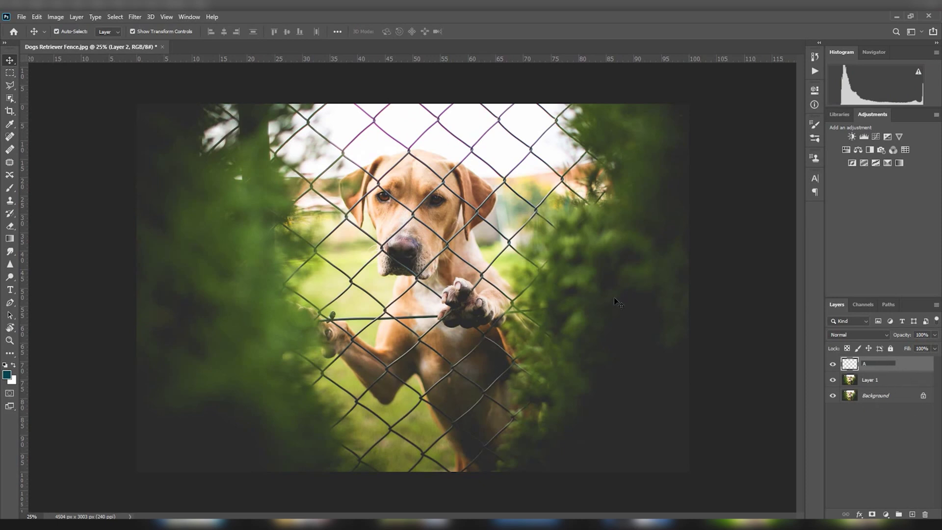
pyautogui.write('A')
pyautogui.press('Return')
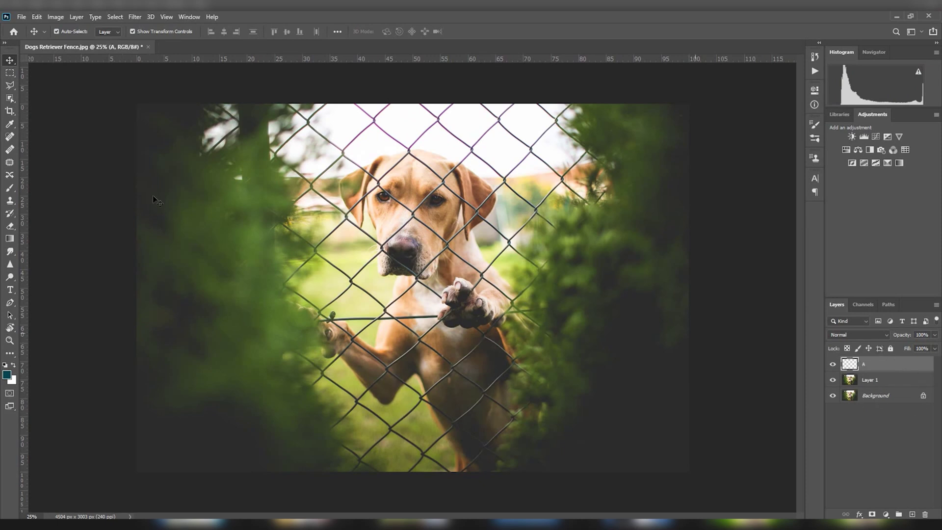
# On layer A, paint over one diagonal fence wire from the photo's upper edge across two junctions with a black 28 px Brush.
pyautogui.click(11, 188)
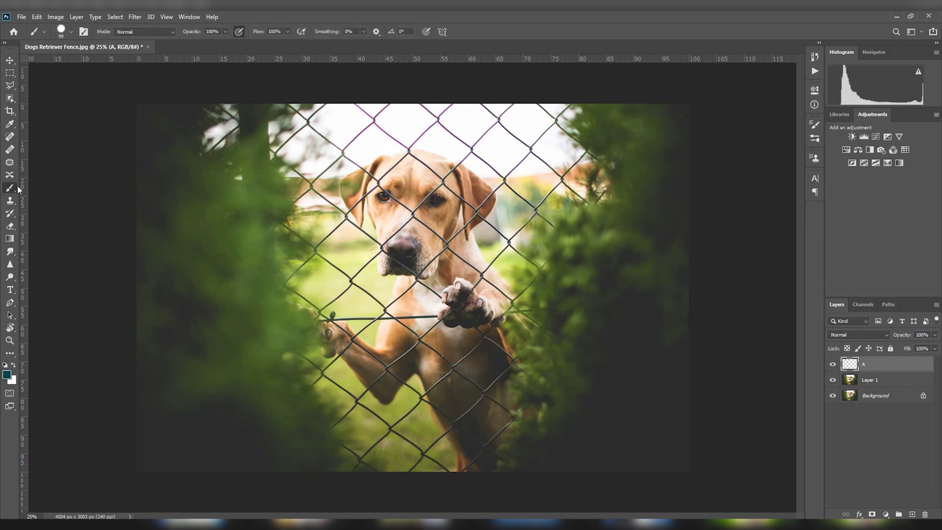
pyautogui.press('z')
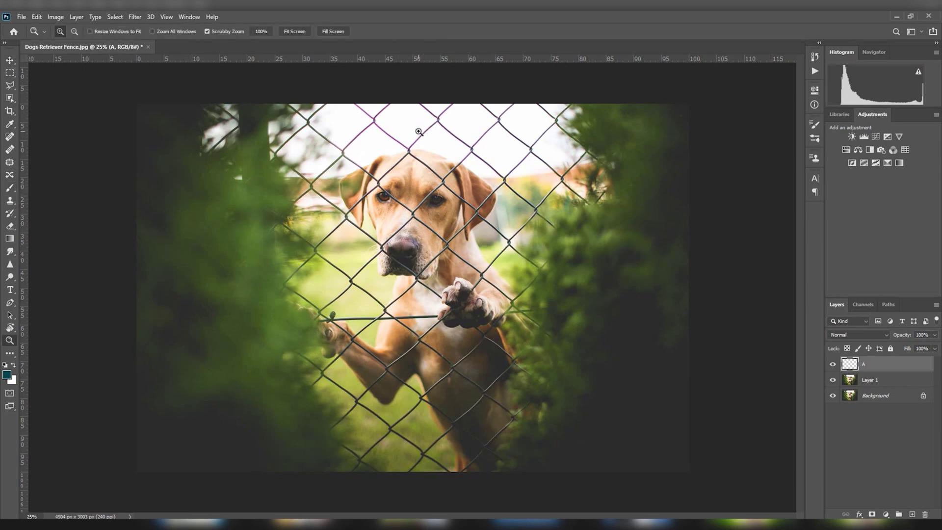
pyautogui.moveTo(427, 128)
pyautogui.mouseDown()
pyautogui.moveTo(471, 131)
pyautogui.moveTo(476, 112)
pyautogui.moveTo(447, 203)
pyautogui.mouseUp()
pyautogui.press('b')
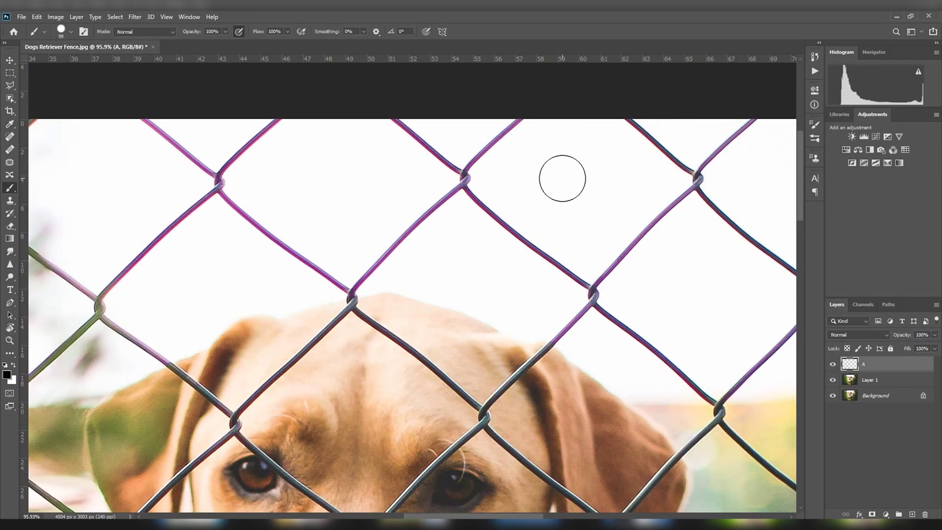
pyautogui.moveTo(570, 177); pyautogui.dragTo(555, 182)
pyautogui.moveTo(751, 137); pyautogui.dragTo(461, 147)
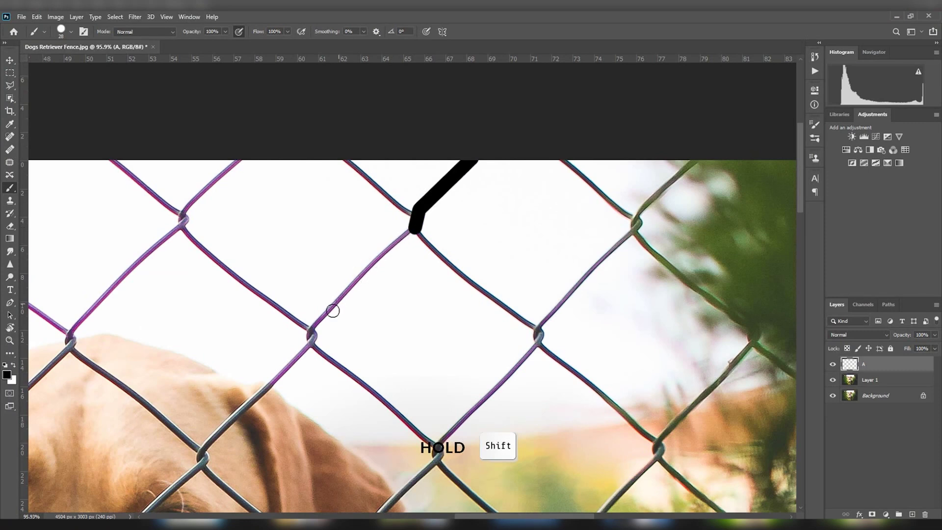
pyautogui.keyDown('shift'); pyautogui.click(315, 324); pyautogui.keyUp('shift')
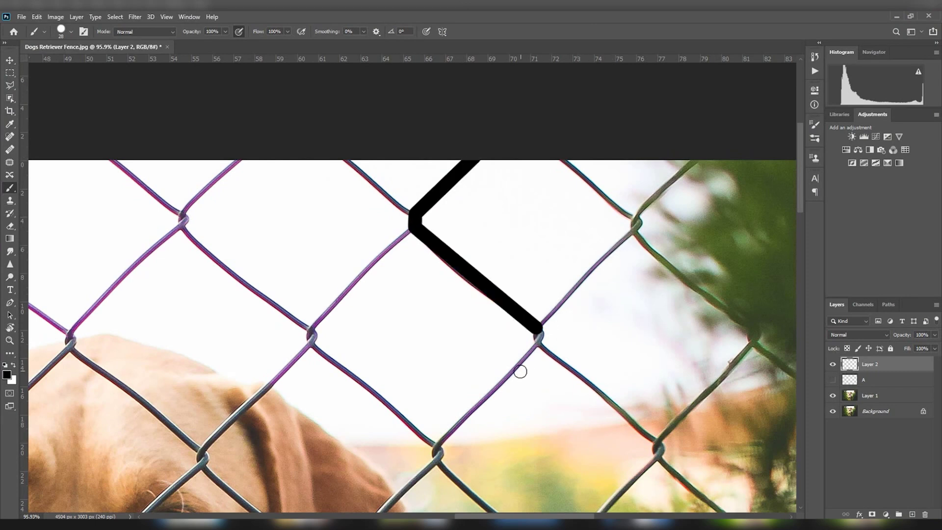
# On Layer 2, paint straight black segments over the neighbouring fence wires, then place a copy of the pattern one mesh over.
pyautogui.keyDown('shift'); pyautogui.click(636, 221); pyautogui.keyUp('shift')
pyautogui.keyDown('shift'); pyautogui.click(536, 332); pyautogui.keyUp('shift')
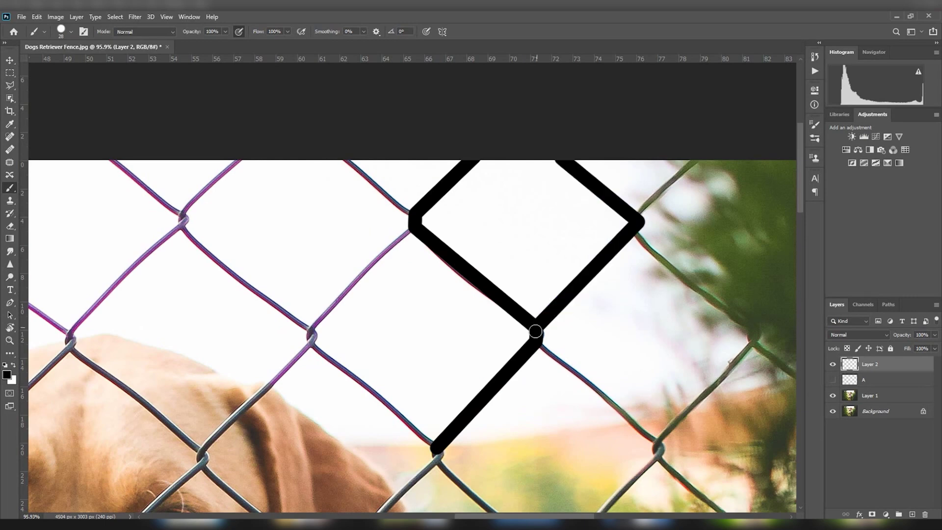
pyautogui.keyDown('shift'); pyautogui.click(658, 447); pyautogui.keyUp('shift')
pyautogui.hotkey('ctrl', '-')
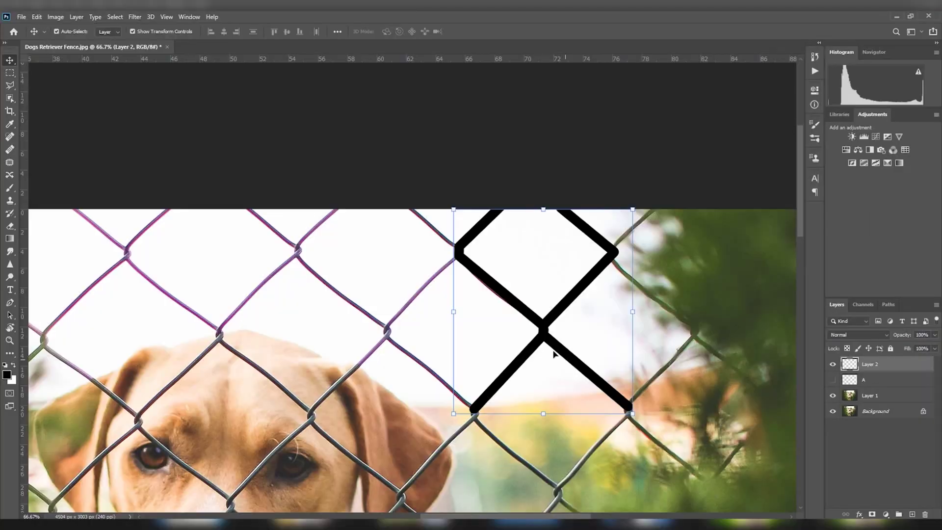
pyautogui.moveTo(534, 328); pyautogui.dragTo(366, 280)
# Delete the copied pattern layer and Layer 2, and return to layer A.
pyautogui.press('z')
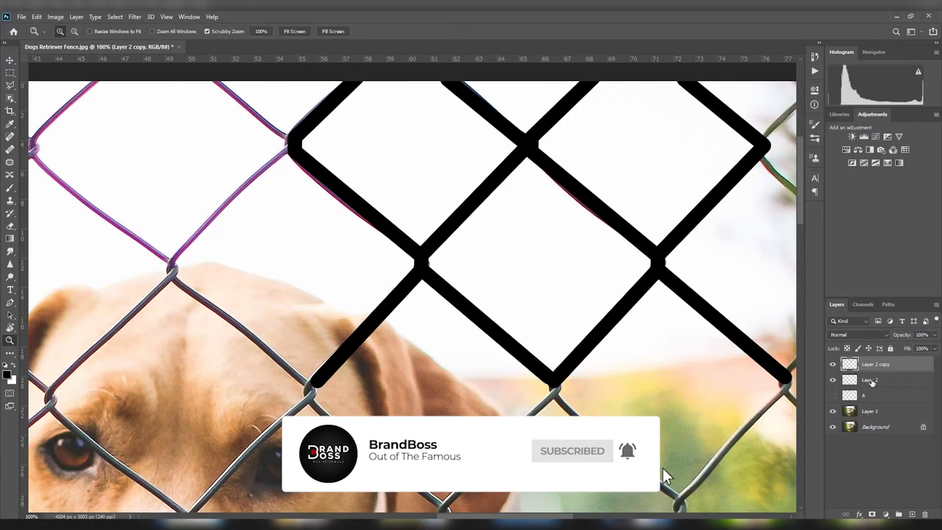
pyautogui.press('Delete')
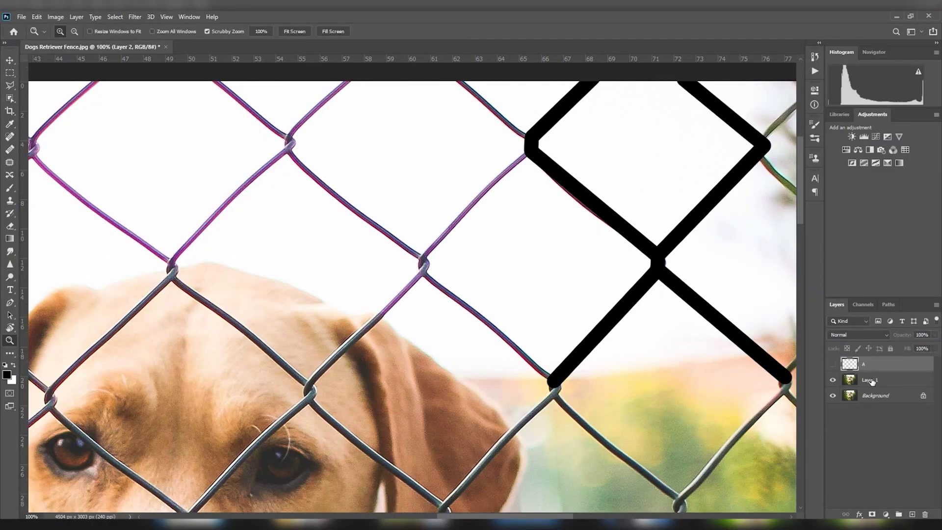
pyautogui.press('Delete')
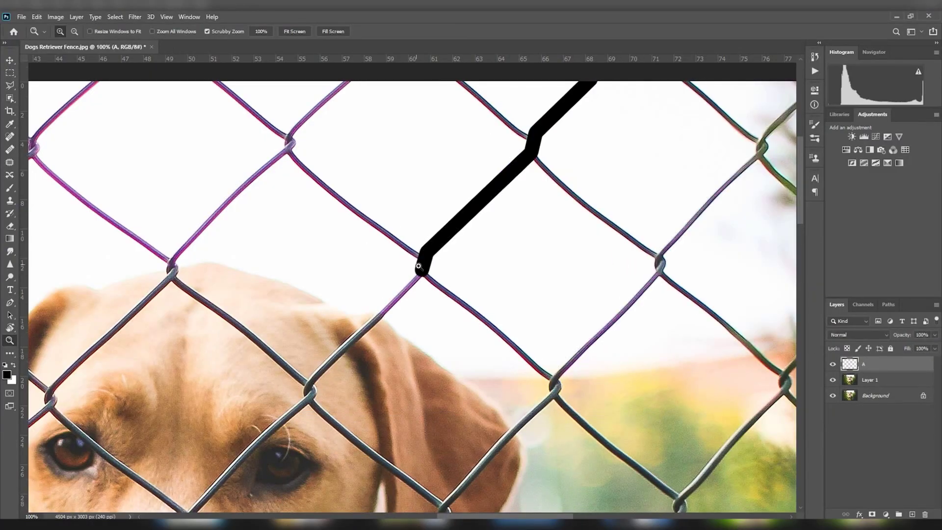
# Extend the black brush line on layer A along the diagonal wire over the dog's ear to the junction above its eye.
pyautogui.press('b')
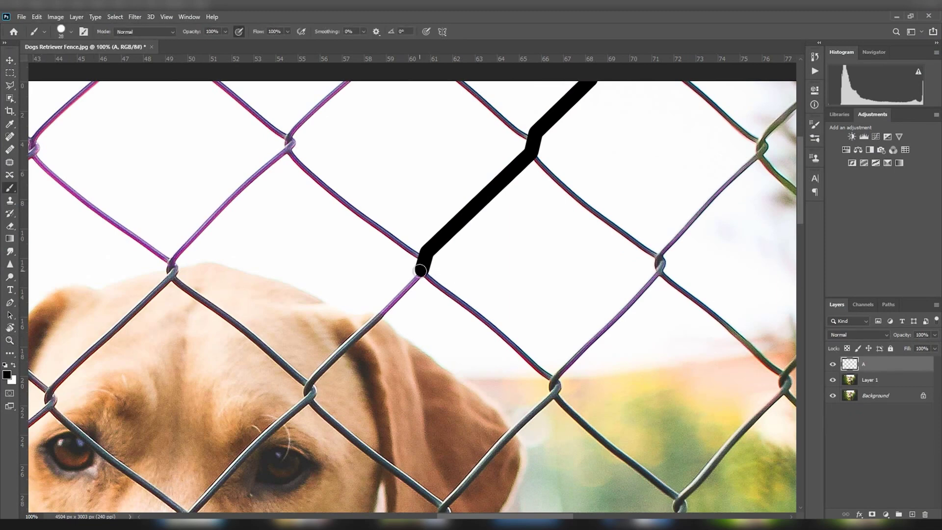
pyautogui.press('z')
pyautogui.moveTo(420, 269); pyautogui.dragTo(486, 286)
pyautogui.press('b')
pyautogui.keyDown('shift'); pyautogui.click(406, 330); pyautogui.keyUp('shift')
pyautogui.keyDown('shift'); pyautogui.click(267, 471); pyautogui.keyUp('shift')
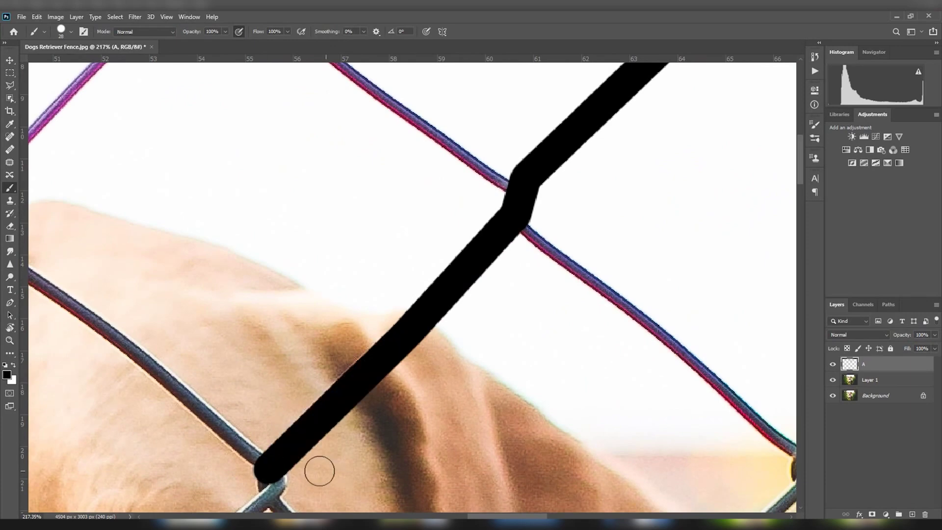
pyautogui.moveTo(320, 471); pyautogui.dragTo(453, 160)
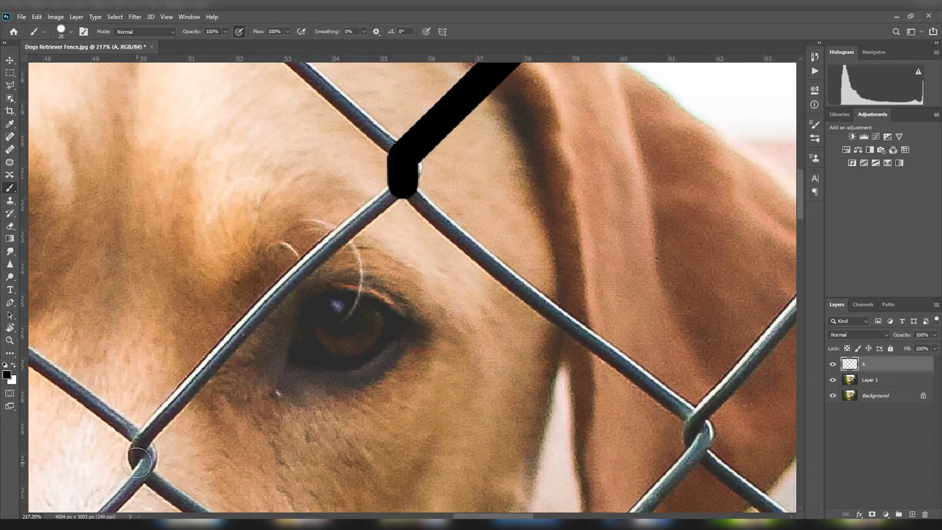
pyautogui.click(139, 442)
pyautogui.hotkey('ctrl', 'z')
pyautogui.keyDown('shift'); pyautogui.click(142, 443); pyautogui.keyUp('shift')
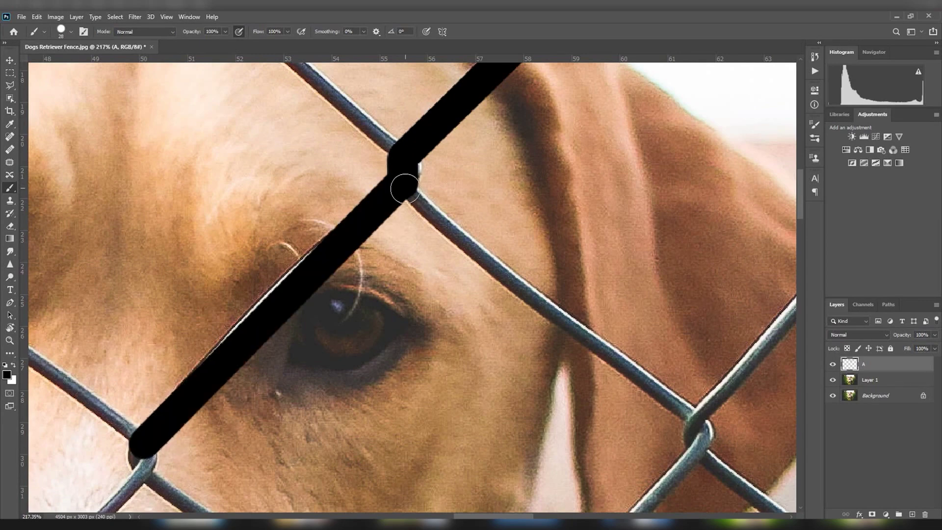
pyautogui.click(405, 188)
pyautogui.hotkey('ctrl', 'z')
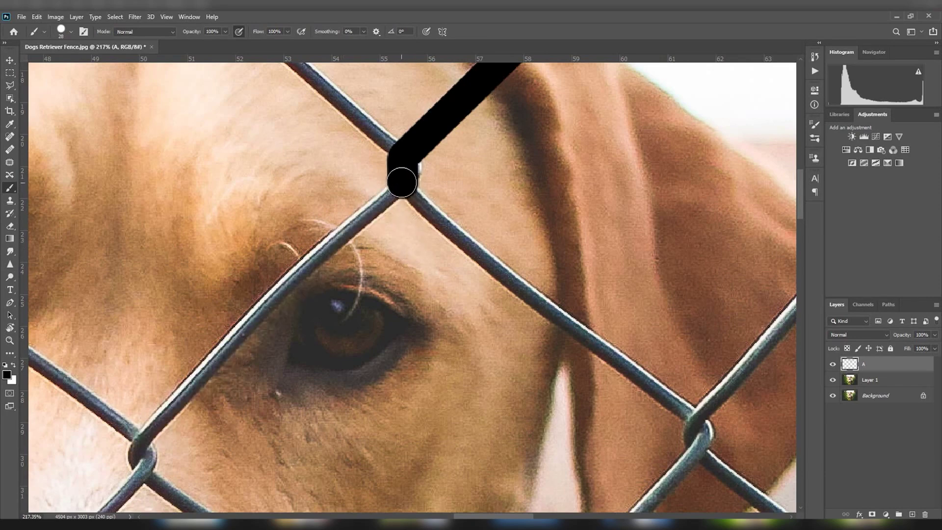
# Extend the black line in short straight segments along the wire beside the dog's eye and over the muzzle to the junction beside the nose.
pyautogui.keyDown('shift'); pyautogui.click(307, 259); pyautogui.keyUp('shift')
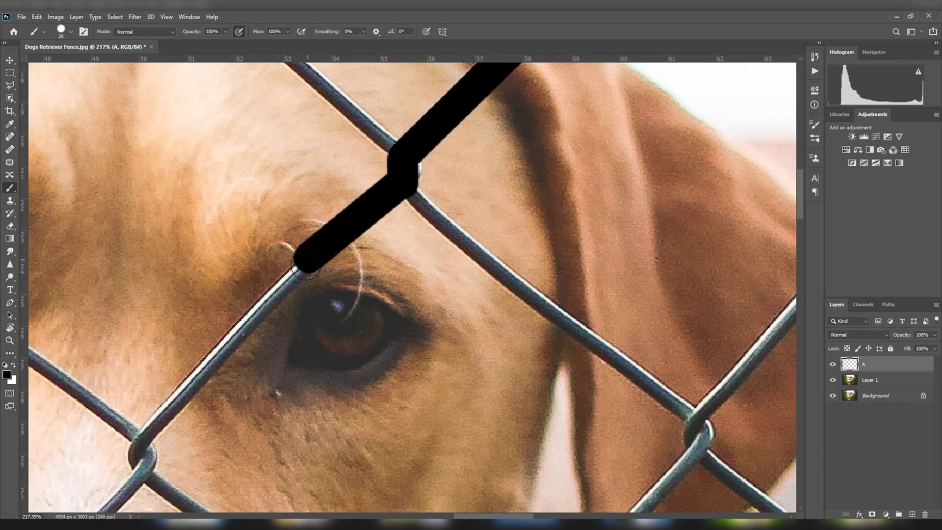
pyautogui.keyDown('shift'); pyautogui.click(212, 360); pyautogui.keyUp('shift')
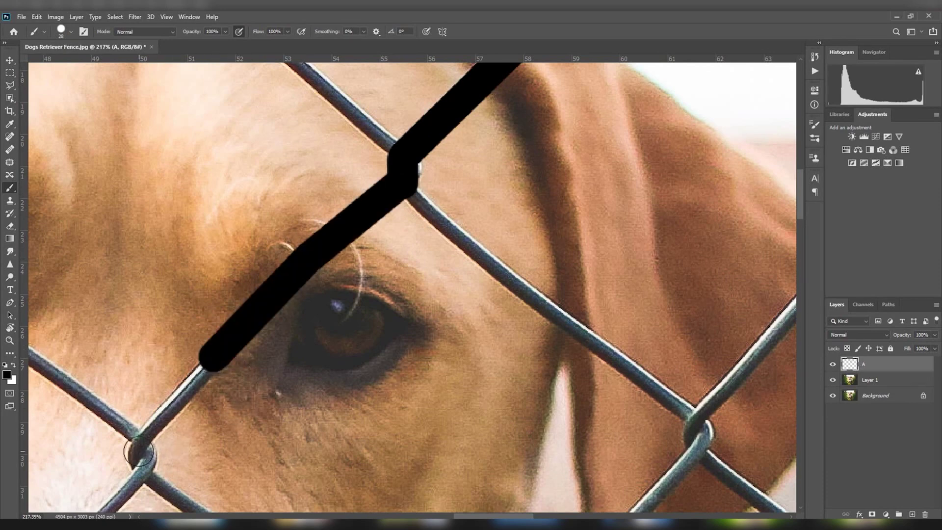
pyautogui.keyDown('shift'); pyautogui.click(140, 441); pyautogui.keyUp('shift')
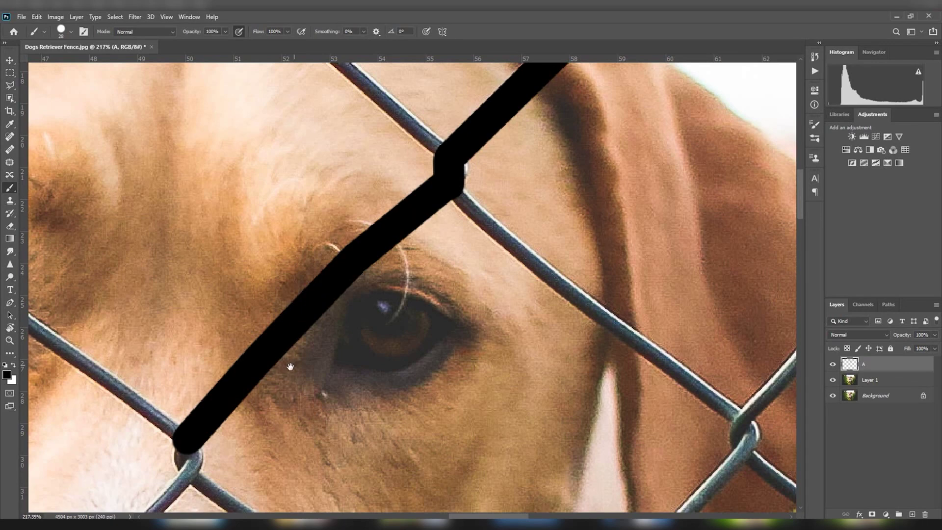
pyautogui.moveTo(266, 405); pyautogui.dragTo(485, 146)
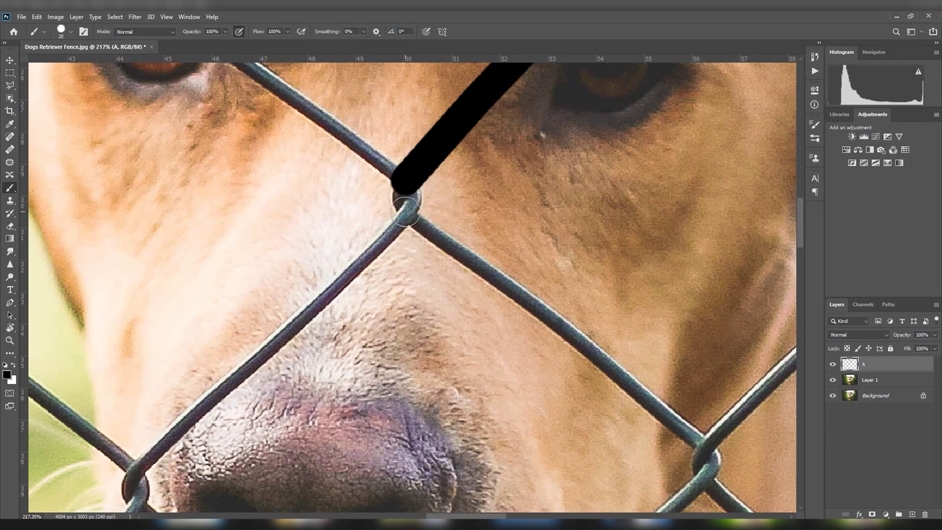
pyautogui.keyDown('shift'); pyautogui.click(405, 211); pyautogui.keyUp('shift')
pyautogui.keyDown('shift'); pyautogui.click(313, 308); pyautogui.keyUp('shift')
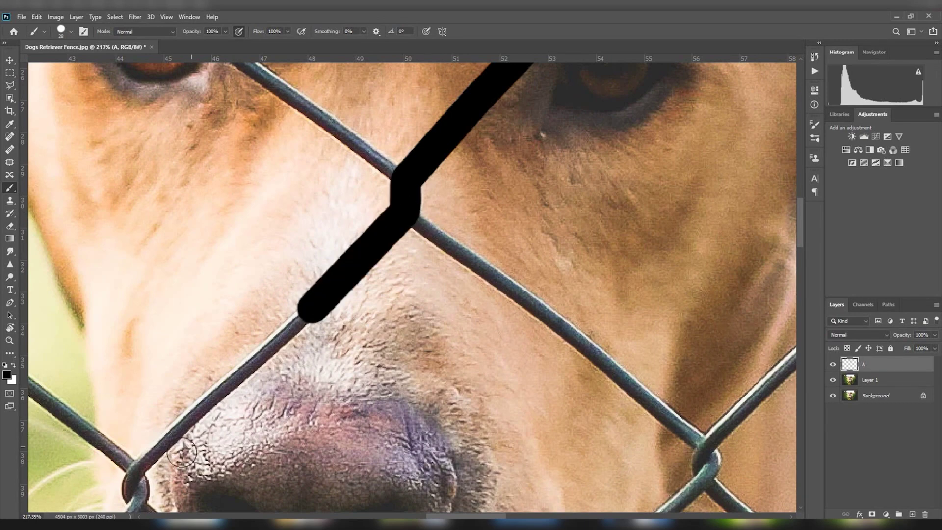
pyautogui.keyDown('shift'); pyautogui.click(137, 464); pyautogui.keyUp('shift')
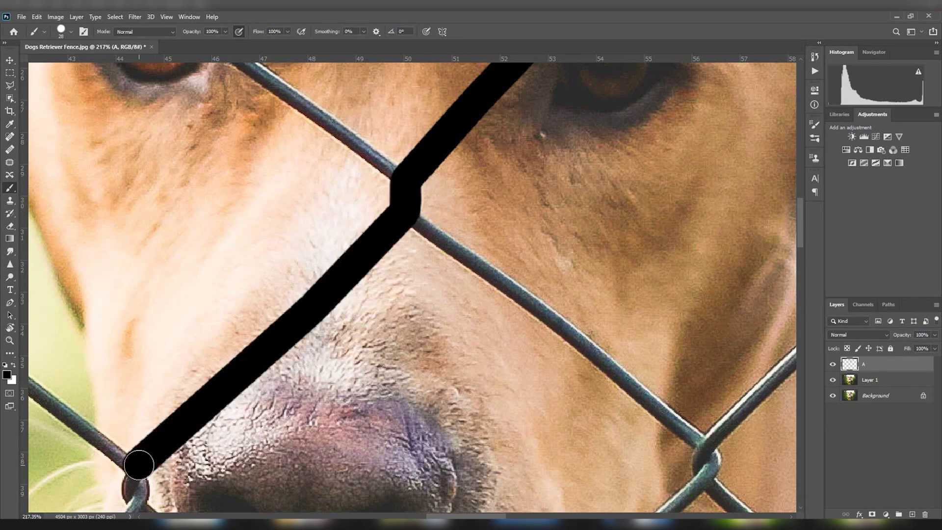
# Continue the black line over the junction beside the nose and along the wire across the grass to the junction near the lower paw.
pyautogui.moveTo(197, 449); pyautogui.dragTo(461, 141)
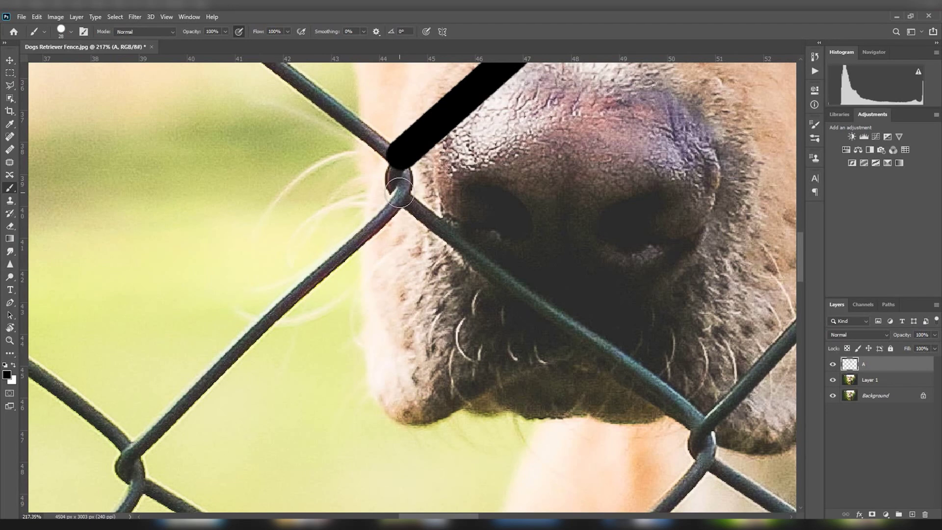
pyautogui.keyDown('shift'); pyautogui.click(400, 191); pyautogui.keyUp('shift')
pyautogui.keyDown('shift'); pyautogui.click(141, 446); pyautogui.keyUp('shift')
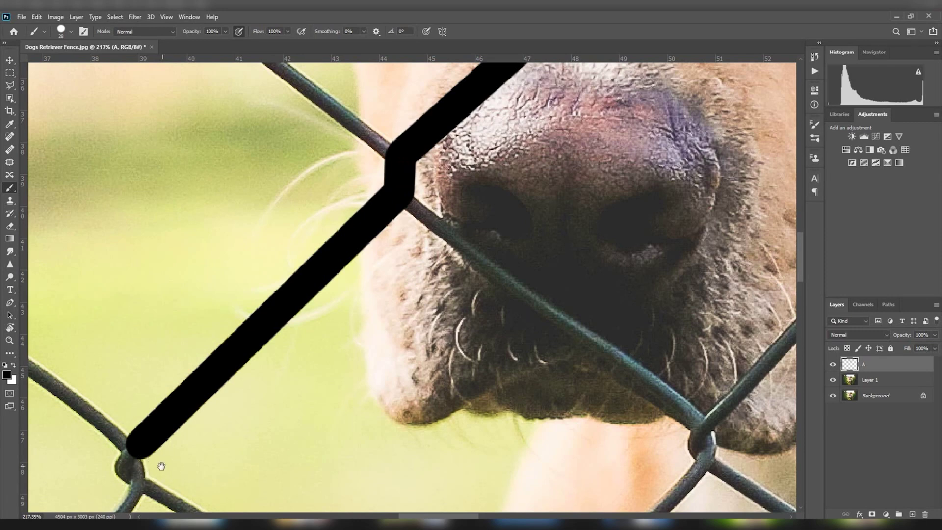
pyautogui.moveTo(159, 468); pyautogui.dragTo(463, 141)
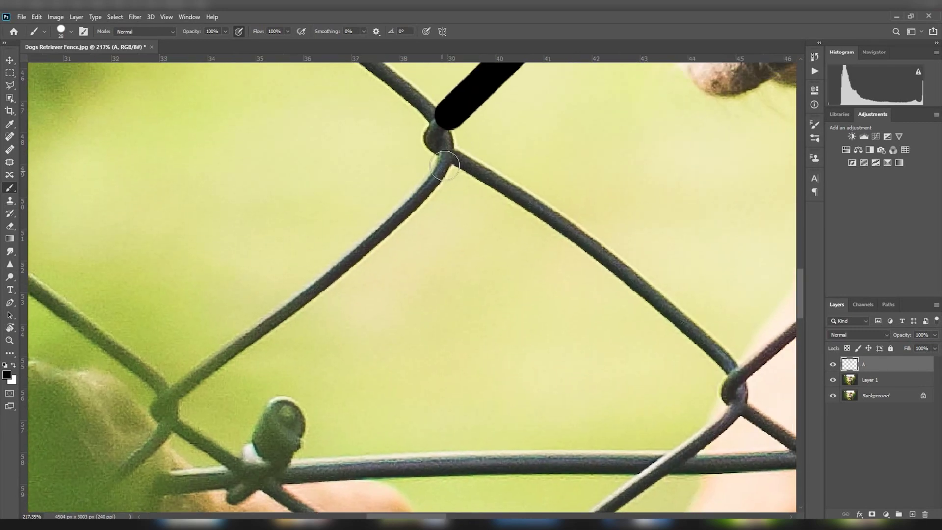
pyautogui.keyDown('shift'); pyautogui.click(445, 156); pyautogui.keyUp('shift')
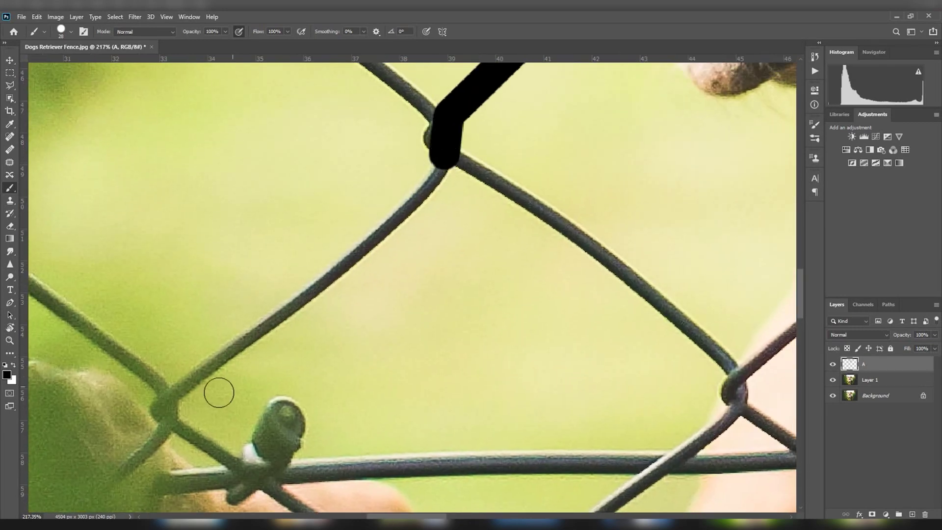
pyautogui.moveTo(368, 245); pyautogui.dragTo(164, 395)
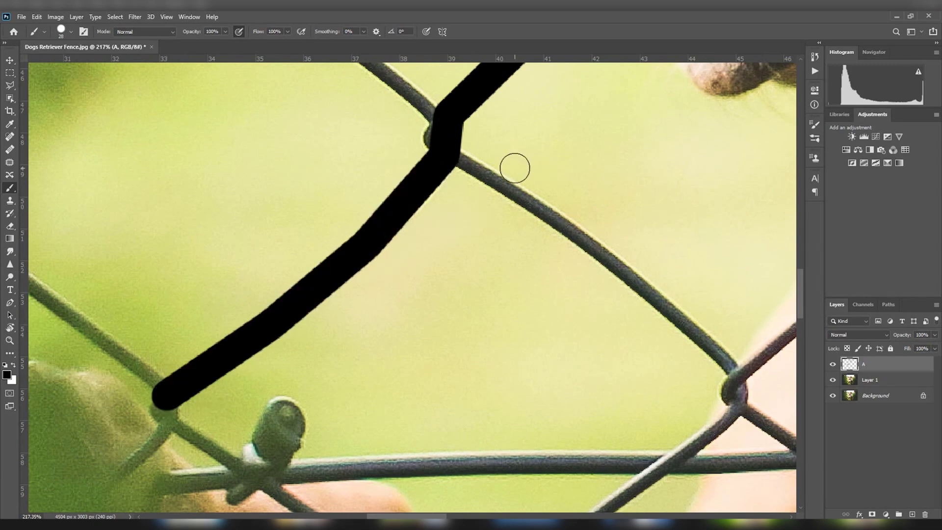
# Paint black over the metal clip beside the dog's lower paw, on the left end of the horizontal wire.
pyautogui.scroll(-6, 240, 360)
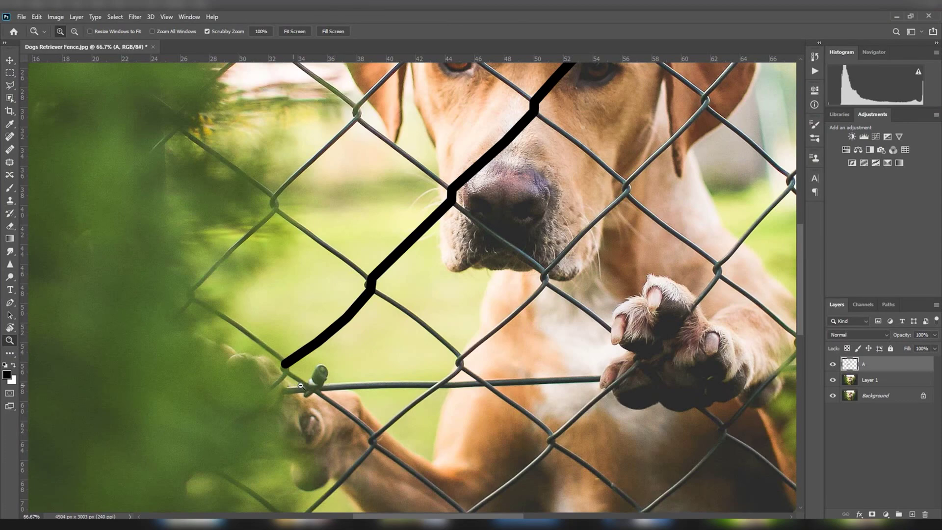
pyautogui.moveTo(301, 386); pyautogui.dragTo(370, 362)
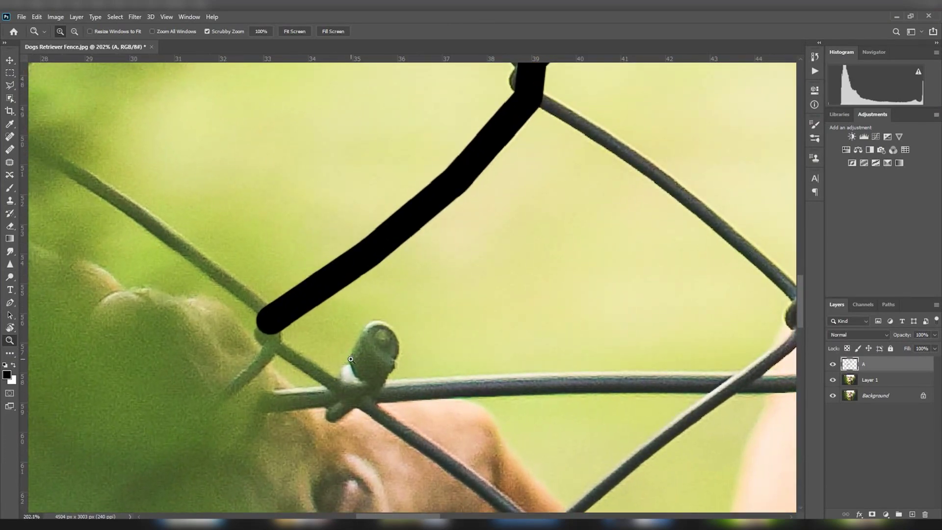
pyautogui.press('b')
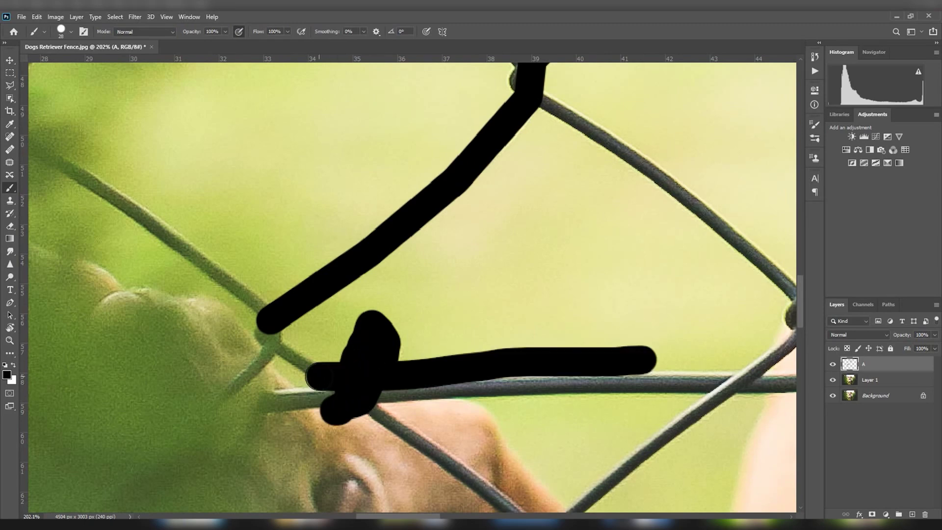
pyautogui.moveTo(505, 332); pyautogui.dragTo(196, 373)
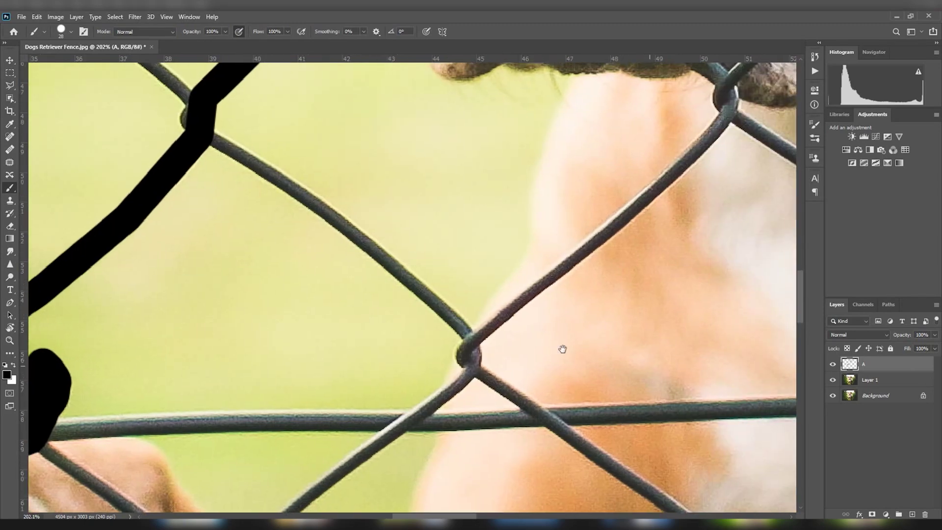
pyautogui.moveTo(561, 347); pyautogui.dragTo(541, 256)
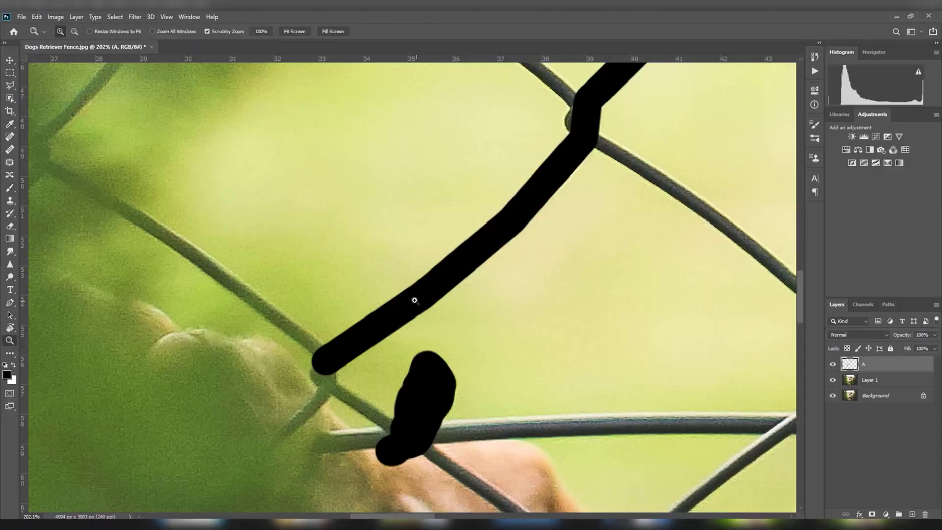
pyautogui.moveTo(414, 298); pyautogui.dragTo(278, 395)
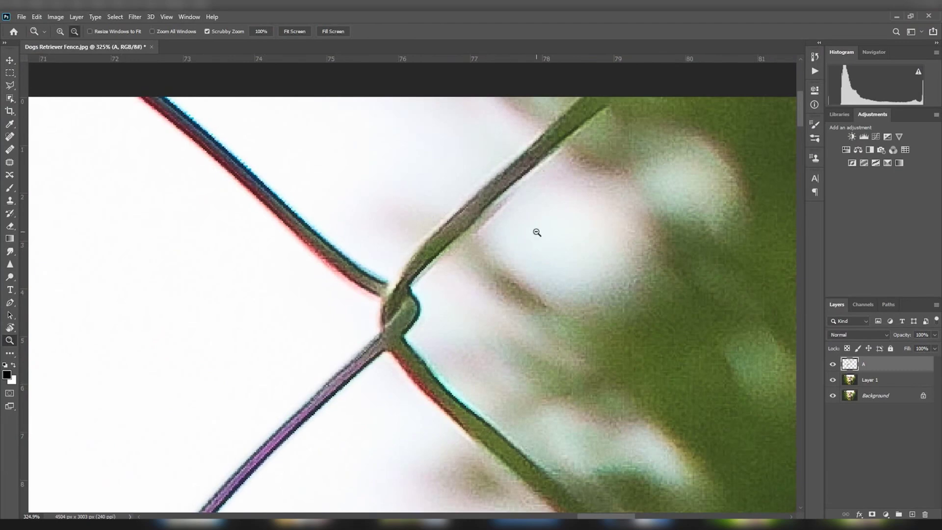
# Cover the rising diagonal wires over the sky, the dog's right-side ear and the bright background beside it with black straight segments.
pyautogui.press('b')
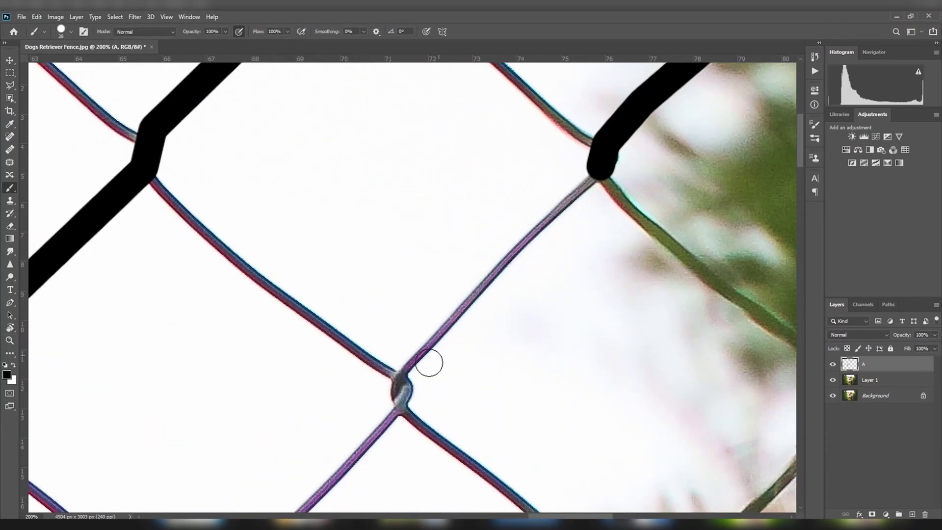
pyautogui.moveTo(400, 385); pyautogui.dragTo(600, 185)
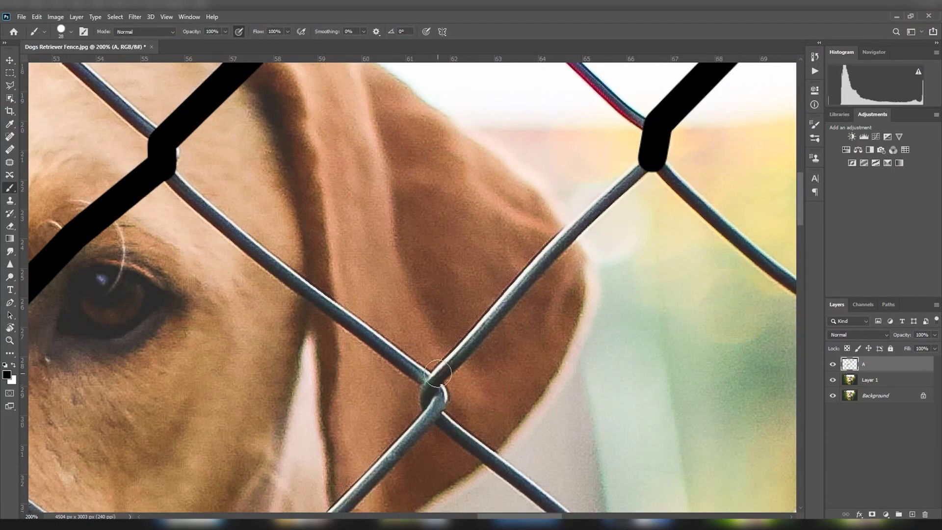
pyautogui.moveTo(436, 373); pyautogui.dragTo(650, 161)
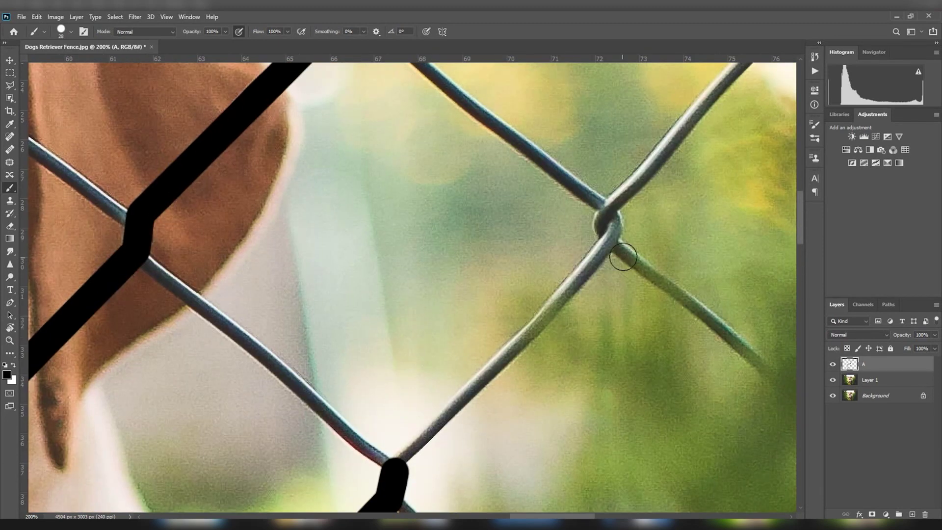
pyautogui.moveTo(395, 459); pyautogui.dragTo(604, 202)
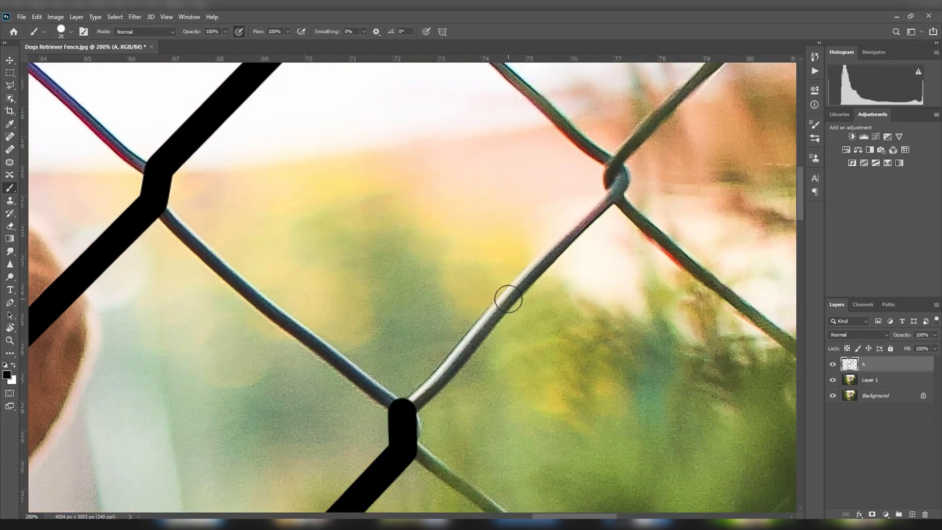
pyautogui.moveTo(407, 402); pyautogui.dragTo(613, 186)
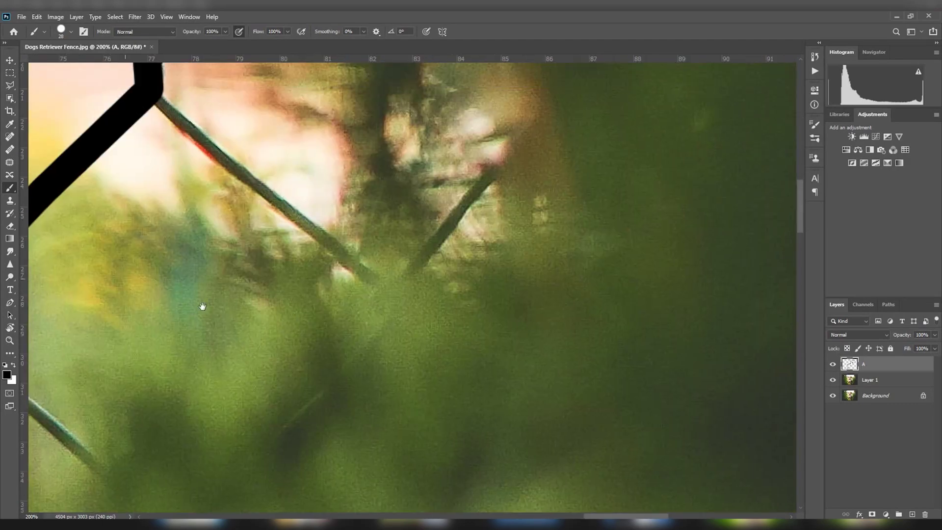
# Paint short black strokes over the rising wire pieces showing in the foliage to the right of the dog.
pyautogui.moveTo(497, 163); pyautogui.dragTo(406, 273)
pyautogui.moveTo(471, 172); pyautogui.dragTo(427, 221)
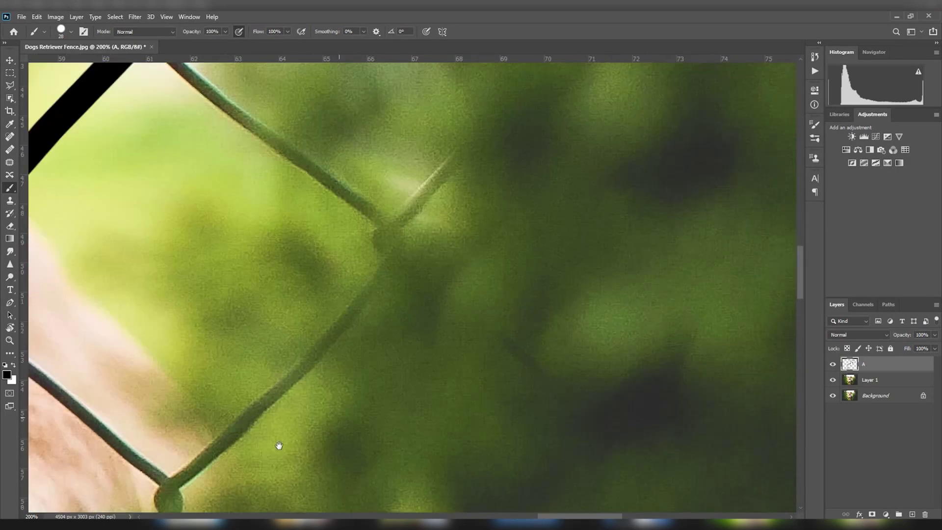
pyautogui.click(473, 193)
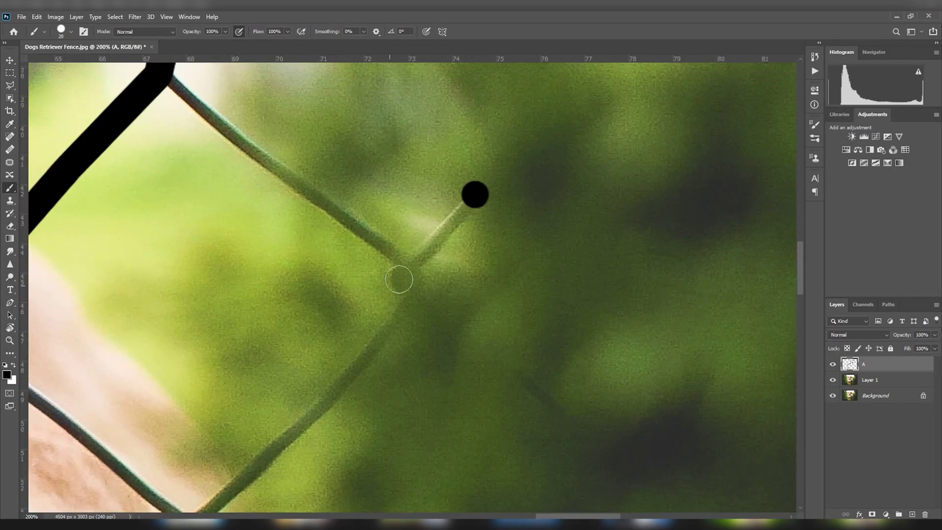
pyautogui.moveTo(473, 193); pyautogui.dragTo(403, 287)
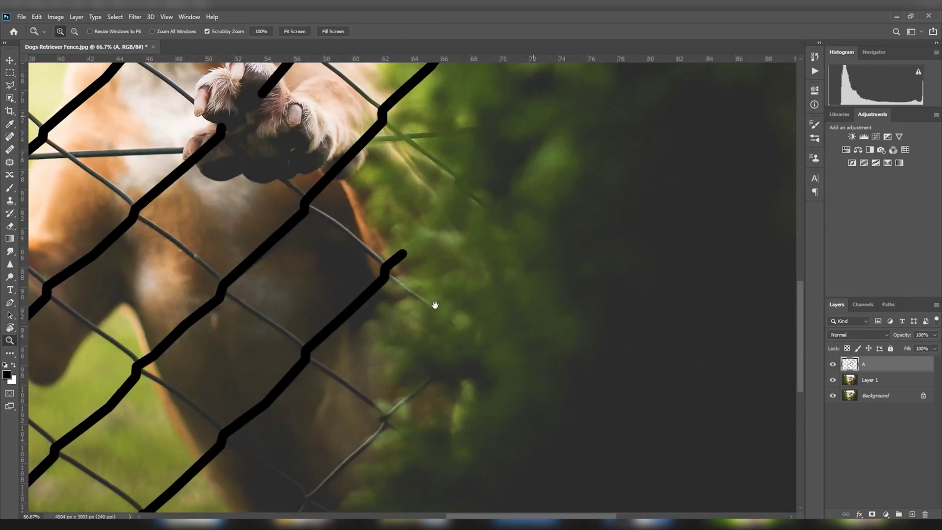
# Paint black segments over the falling wire that runs into the foliage beside the dog's raised paw.
pyautogui.hotkey('ctrl', '+')
pyautogui.hotkey('ctrl', '+')
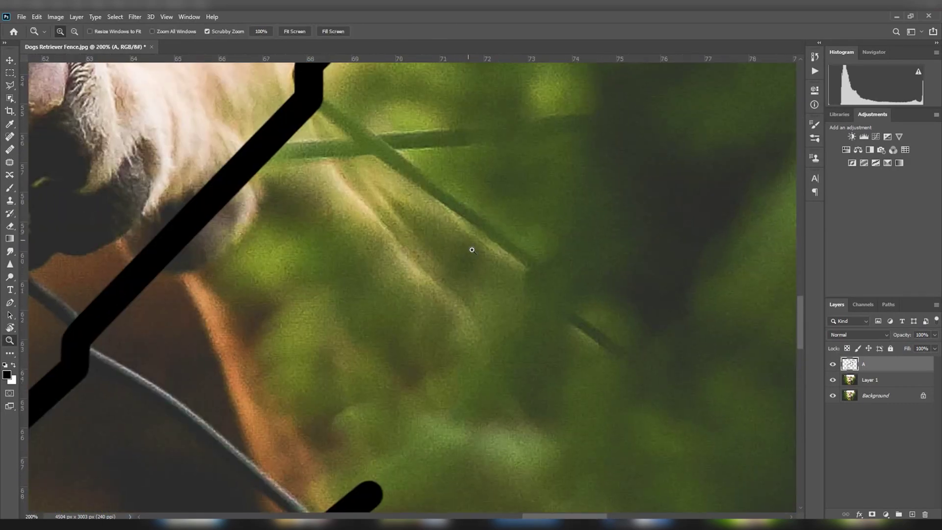
pyautogui.press('b')
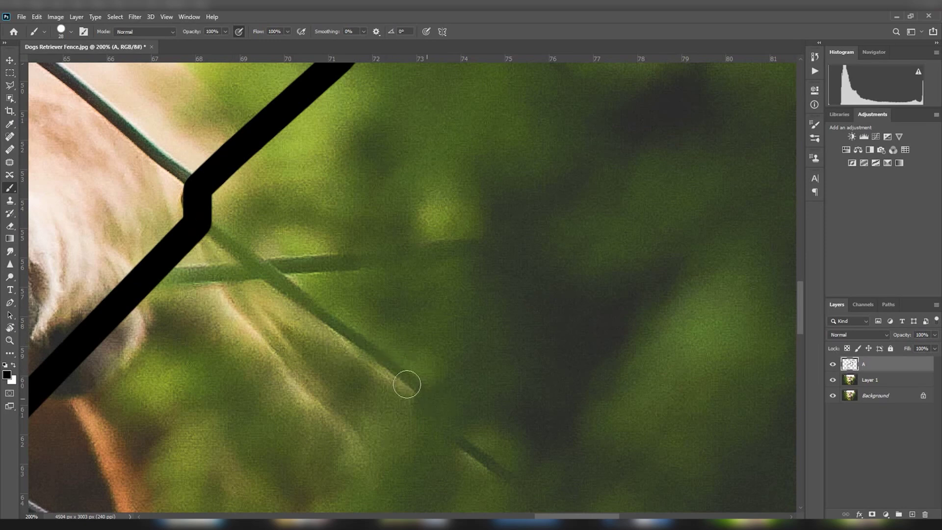
pyautogui.moveTo(461, 409); pyautogui.dragTo(298, 275)
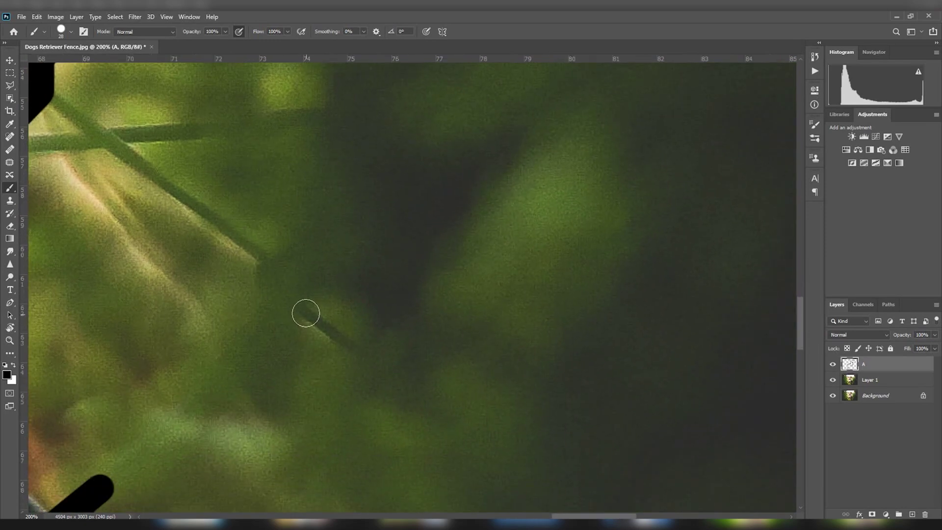
pyautogui.moveTo(139, 161); pyautogui.dragTo(241, 286)
pyautogui.click(161, 227)
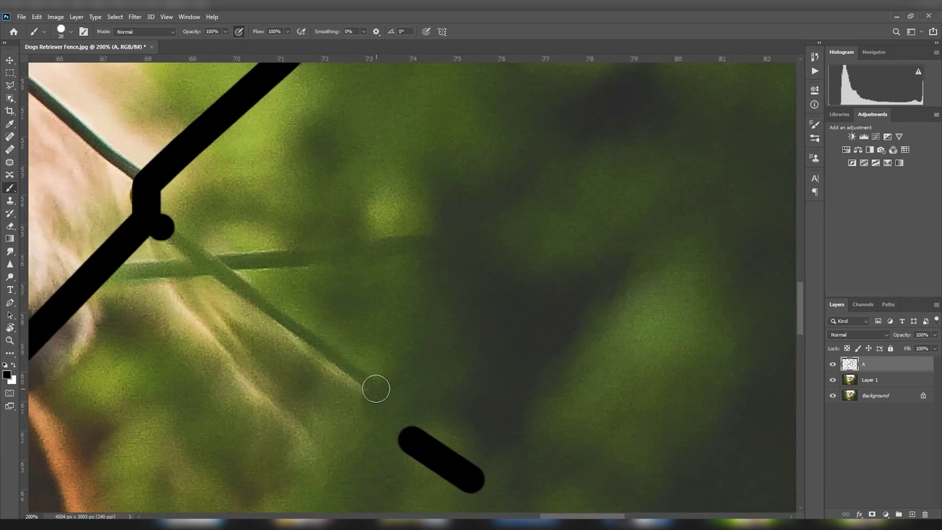
pyautogui.keyDown('shift'); pyautogui.click(376, 389); pyautogui.keyUp('shift')
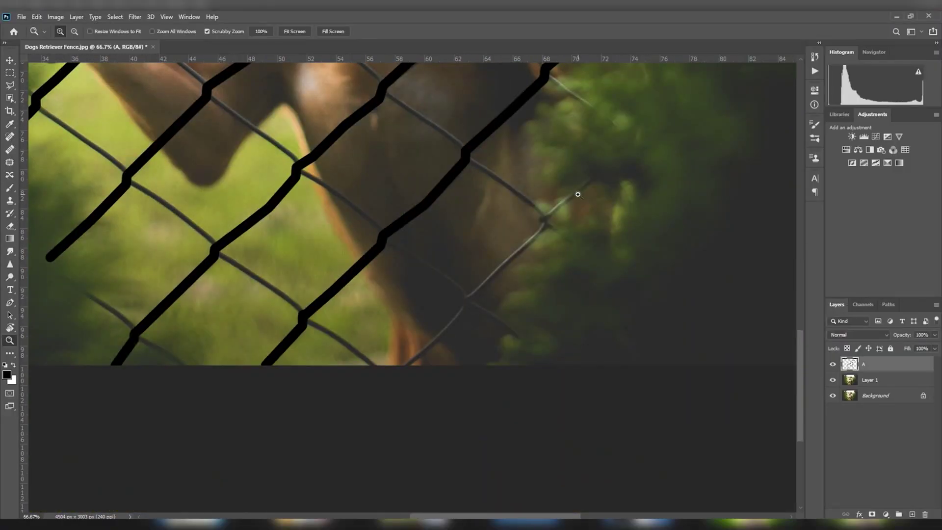
# Cover the lowest rising wire from the foliage down across the dog's hind legs to the image's lower edge.
pyautogui.click(578, 194)
pyautogui.click(578, 194)
pyautogui.press('b')
pyautogui.click(625, 145)
pyautogui.keyDown('shift'); pyautogui.click(472, 295); pyautogui.keyUp('shift')
pyautogui.moveTo(471, 294)
pyautogui.mouseDown()
pyautogui.moveTo(415, 258)
pyautogui.moveTo(404, 346)
pyautogui.moveTo(539, 225)
pyautogui.moveTo(547, 229)
pyautogui.moveTo(464, 432)
pyautogui.mouseUp()
pyautogui.press('z')
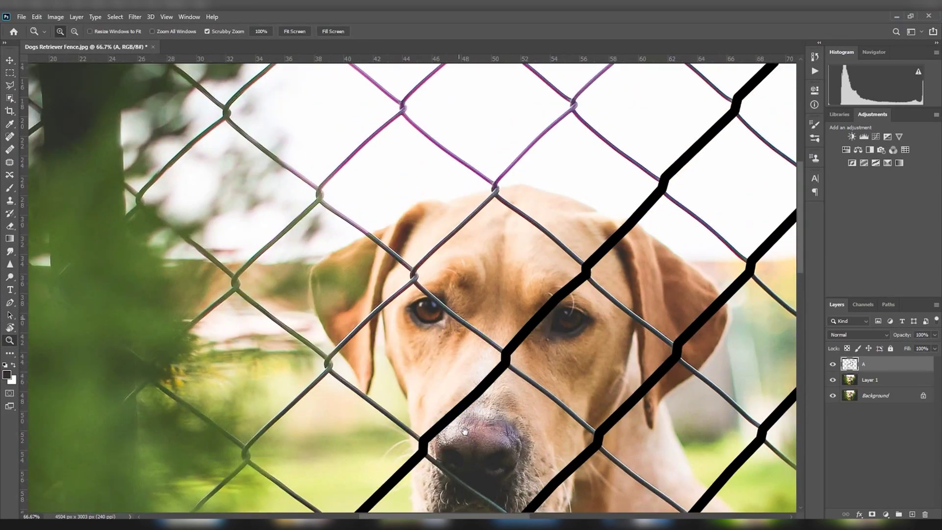
# Paint dark grey-brown lines over the rising diagonal wires across the dog's forehead, left-side ear and the background beside it.
pyautogui.press('b')
pyautogui.scroll(5, 344, 344)
pyautogui.hscroll(-4, 344, 344)
pyautogui.scroll(-3, 293, 475)
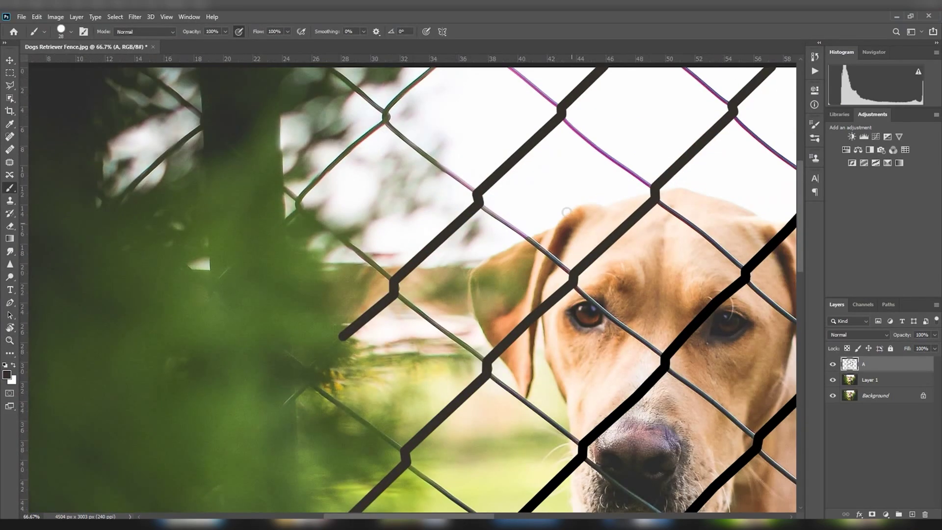
# Cover the remaining rising wire pieces around the tree trunk and left foliage with dark grey-brown lines.
pyautogui.press('z')
pyautogui.moveTo(417, 248); pyautogui.dragTo(460, 283)
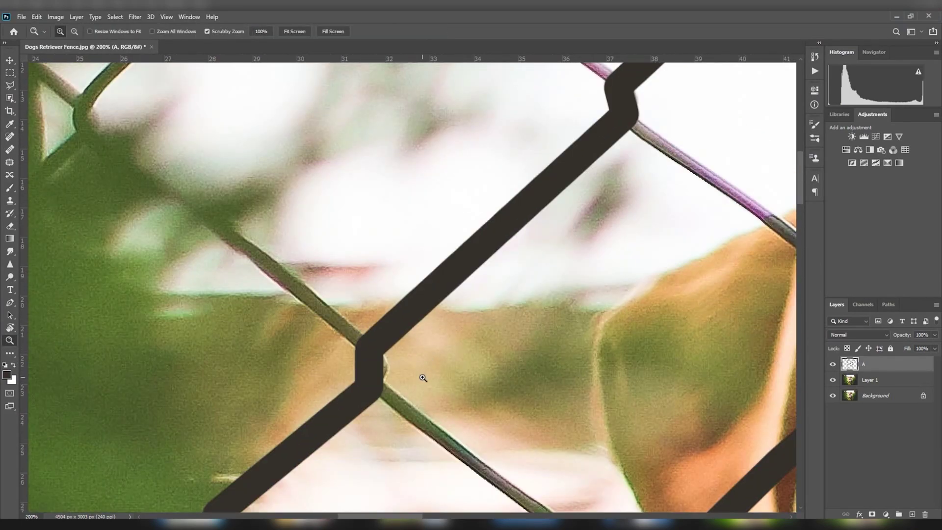
pyautogui.scroll(-1, 505, 302)
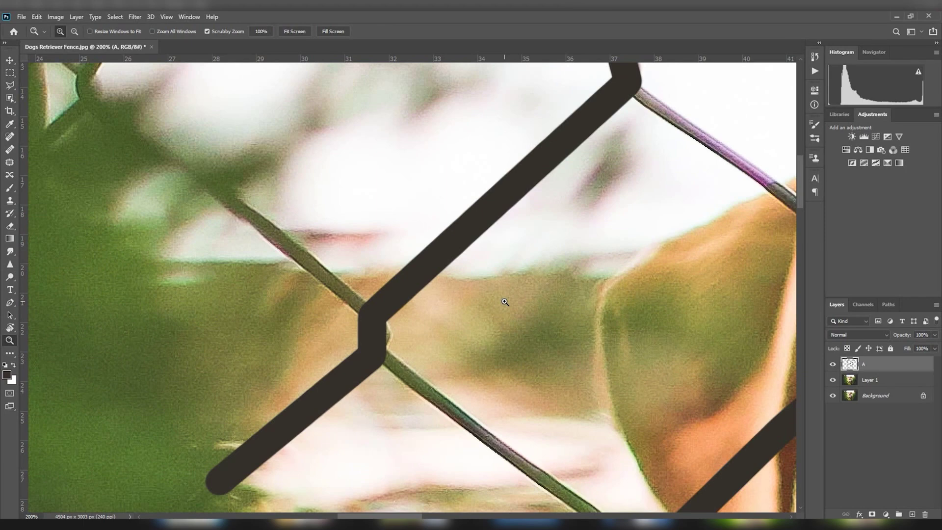
pyautogui.scroll(10, 505, 302)
pyautogui.hscroll(-10, 457, 153)
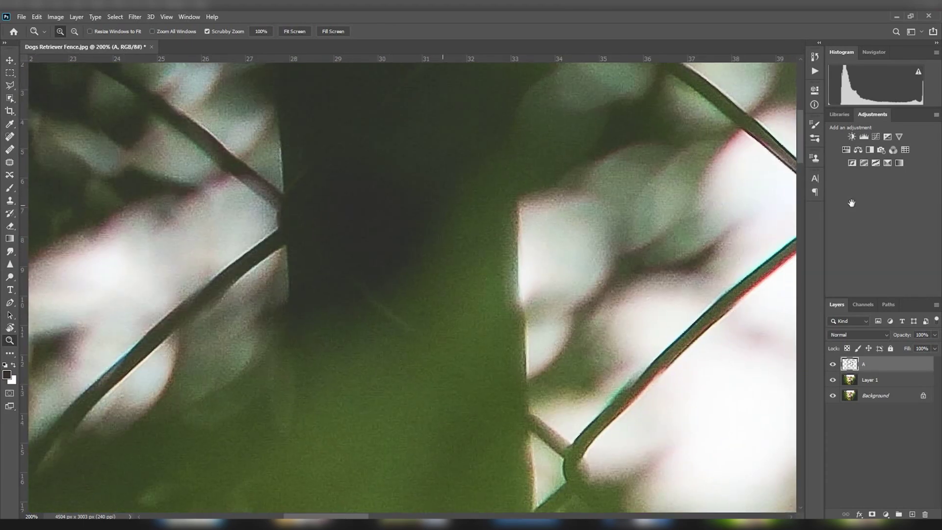
pyautogui.press('b')
pyautogui.moveTo(307, 371); pyautogui.dragTo(414, 276)
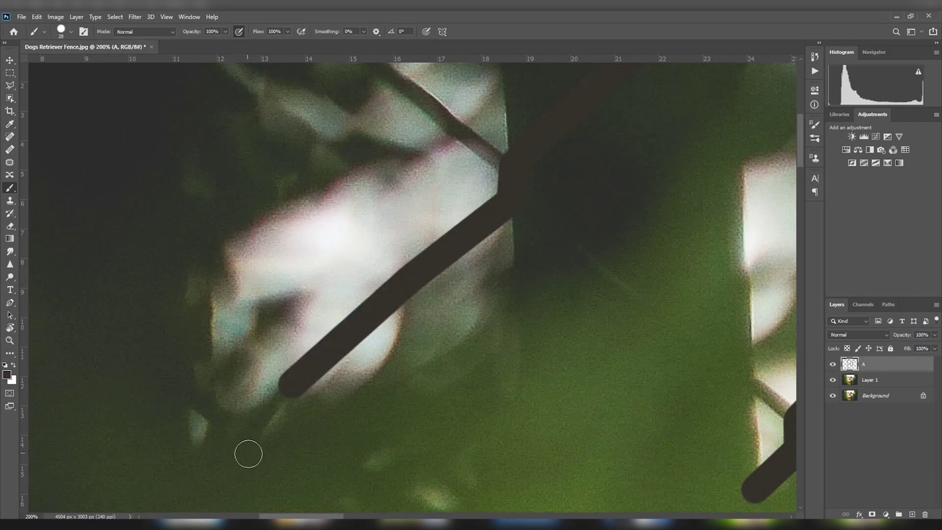
# Paint dark lines over the falling wires that start at the image's top edge above and beside the right foliage.
pyautogui.press('z')
pyautogui.hotkey('ctrl', '-')
pyautogui.hotkey('ctrl', '-')
pyautogui.hotkey('ctrl', '-')
pyautogui.hotkey('ctrl', '-')
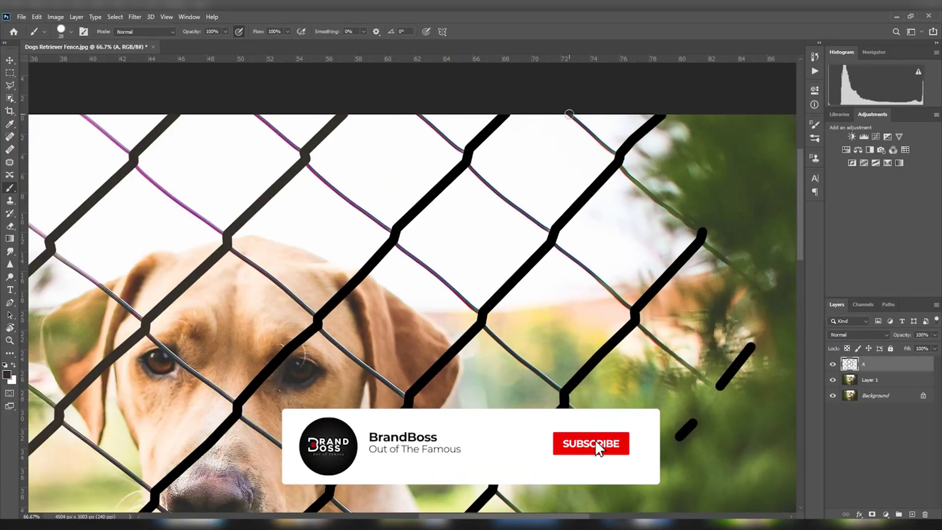
pyautogui.moveTo(569, 115); pyautogui.dragTo(780, 303)
pyautogui.moveTo(413, 115); pyautogui.dragTo(553, 242)
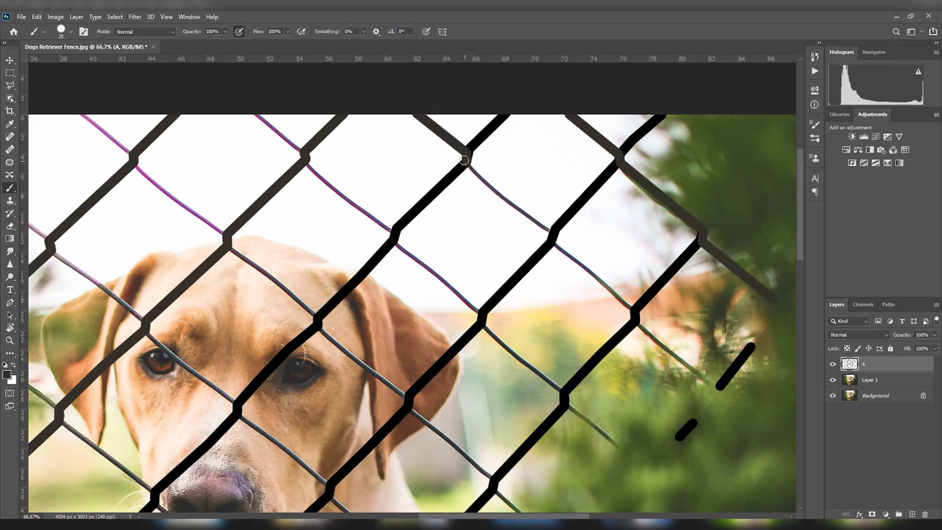
# Reset the brush colour to black and cover the falling wires across the sky, right background and right side of the dog's body.
pyautogui.press('d')
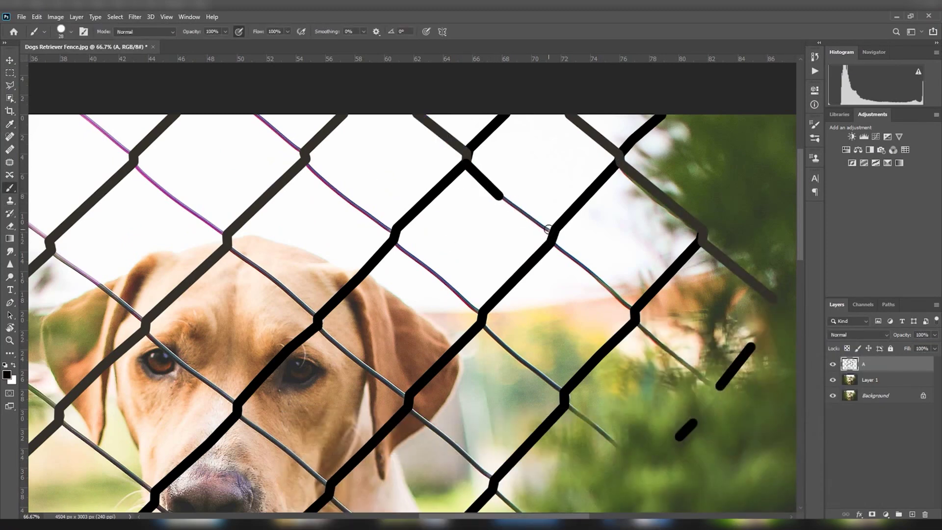
pyautogui.moveTo(714, 386); pyautogui.dragTo(635, 319)
pyautogui.moveTo(723, 392)
pyautogui.mouseDown()
pyautogui.moveTo(694, 390)
pyautogui.moveTo(691, 200)
pyautogui.mouseUp()
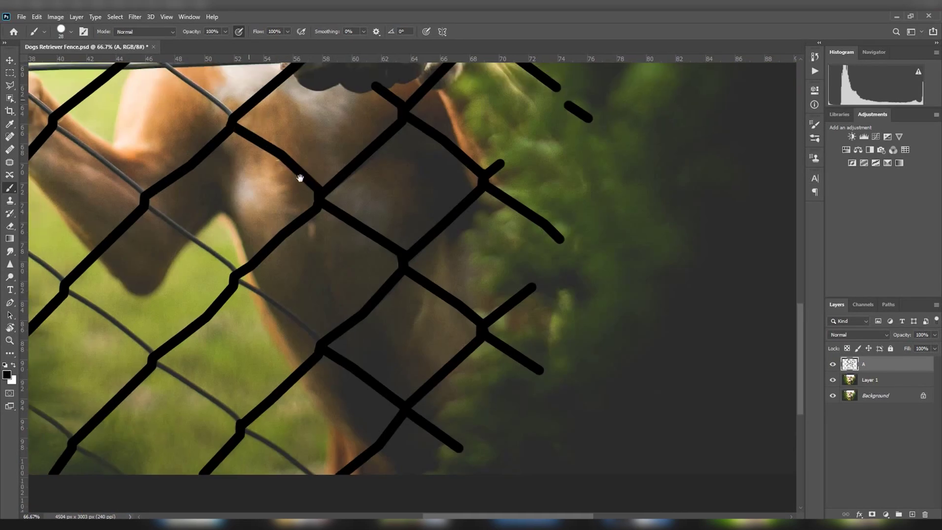
# Cover the falling wires over the dog's muzzle and chest and across the grass left of the muzzle in black.
pyautogui.moveTo(298, 208); pyautogui.dragTo(207, 123)
pyautogui.moveTo(163, 87); pyautogui.dragTo(361, 247)
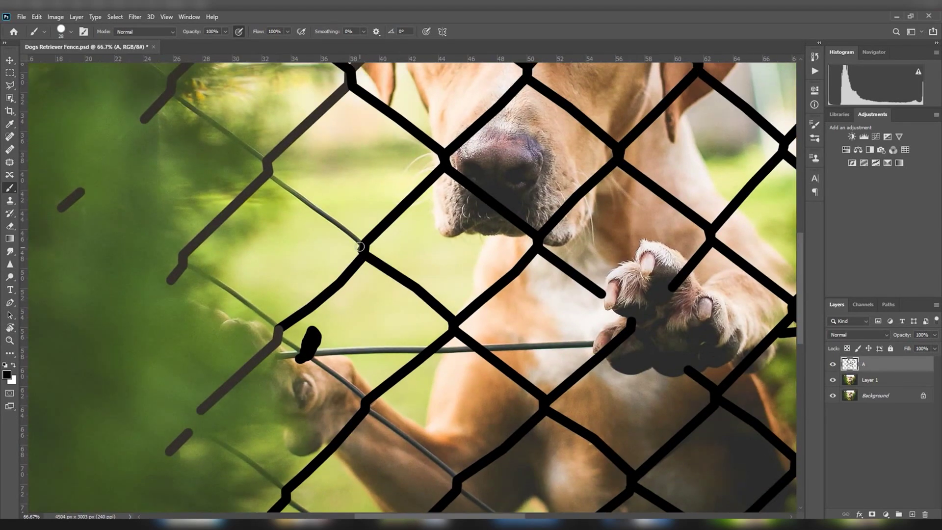
pyautogui.moveTo(293, 197); pyautogui.dragTo(260, 155)
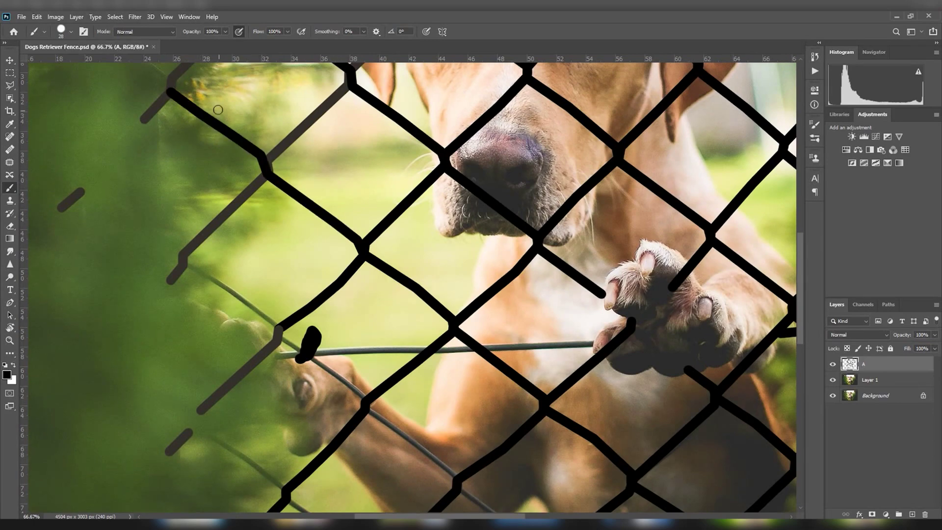
# Paint black lines over the falling wires across the tree trunk, left foliage and upper-left background.
pyautogui.moveTo(218, 109); pyautogui.dragTo(417, 295)
pyautogui.moveTo(368, 272); pyautogui.dragTo(235, 158)
pyautogui.moveTo(235, 158); pyautogui.dragTo(322, 255)
pyautogui.click(260, 197)
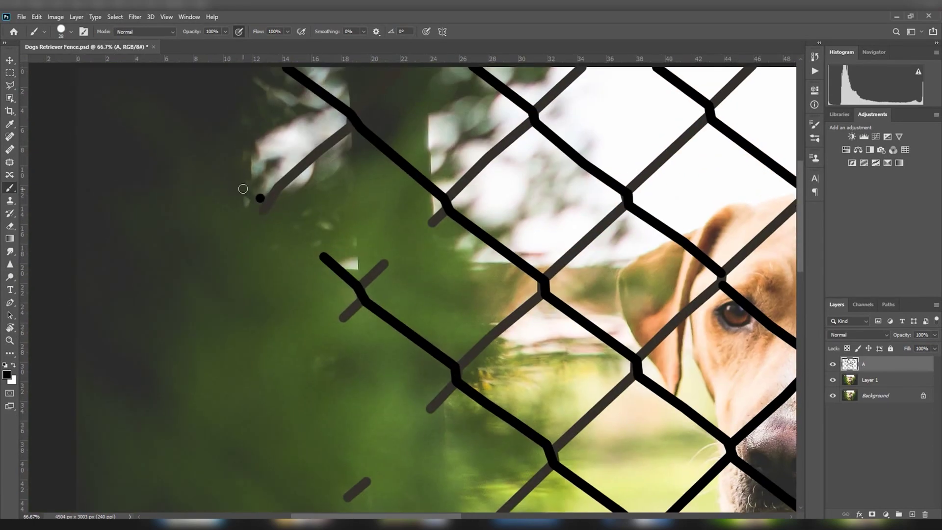
# Cover the remaining left-side wires and the horizontal wire beside the lower paw in black, and activate the Move tool.
pyautogui.press('z')
pyautogui.moveTo(491, 186); pyautogui.dragTo(396, 169)
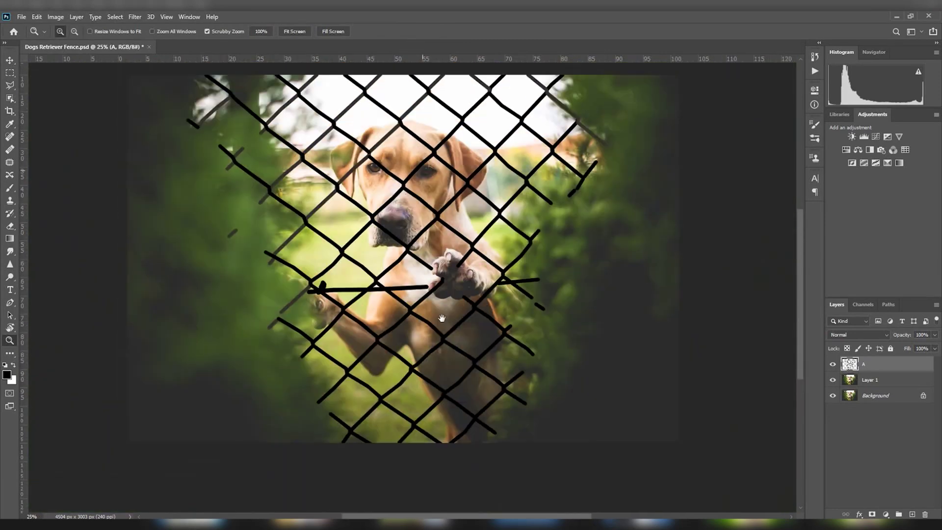
pyautogui.click(396, 169)
pyautogui.press('b')
pyautogui.moveTo(462, 221)
pyautogui.mouseDown()
pyautogui.moveTo(489, 246)
pyautogui.moveTo(257, 284)
pyautogui.moveTo(346, 448)
pyautogui.mouseUp()
pyautogui.hotkey('ctrl', '-')
pyautogui.hotkey('ctrl', '-')
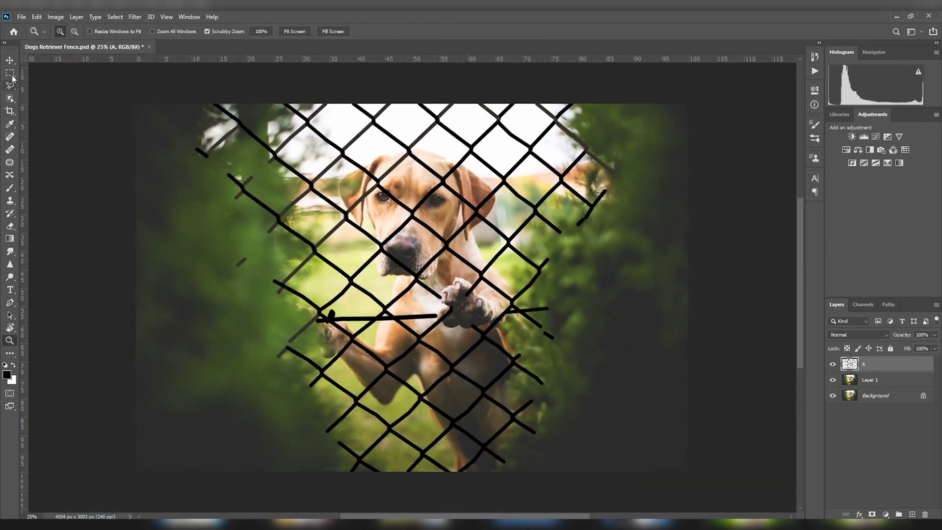
pyautogui.press('v')
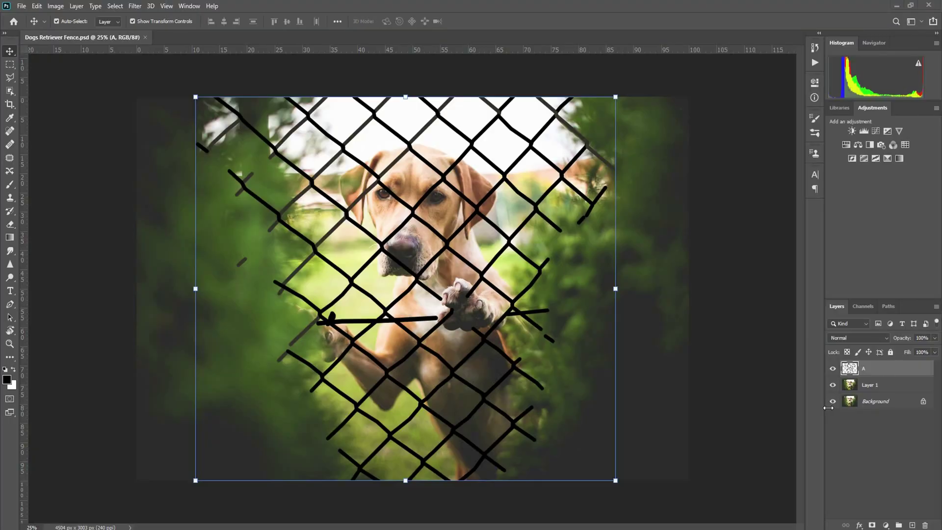
# Make Layer 1 active, hide layer A, and load layer A's painted fence lines as a selection.
pyautogui.click(870, 385)
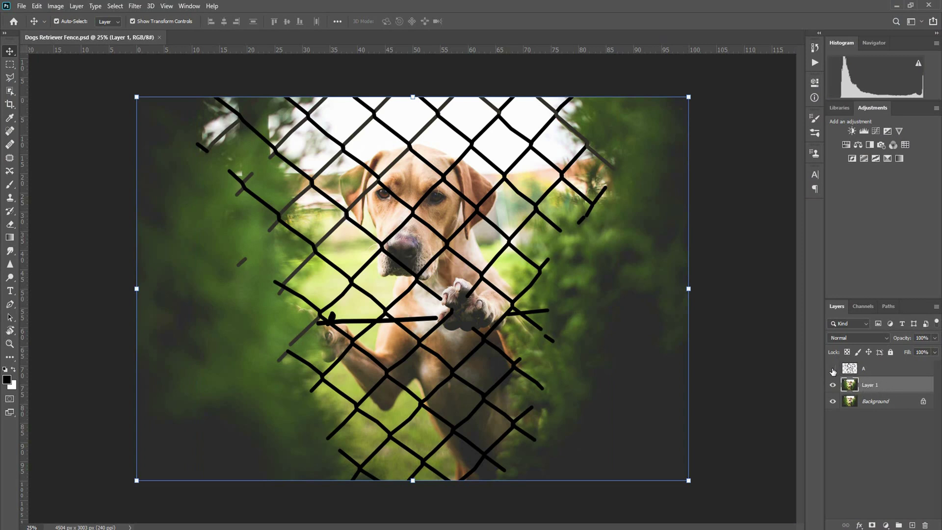
pyautogui.click(833, 369)
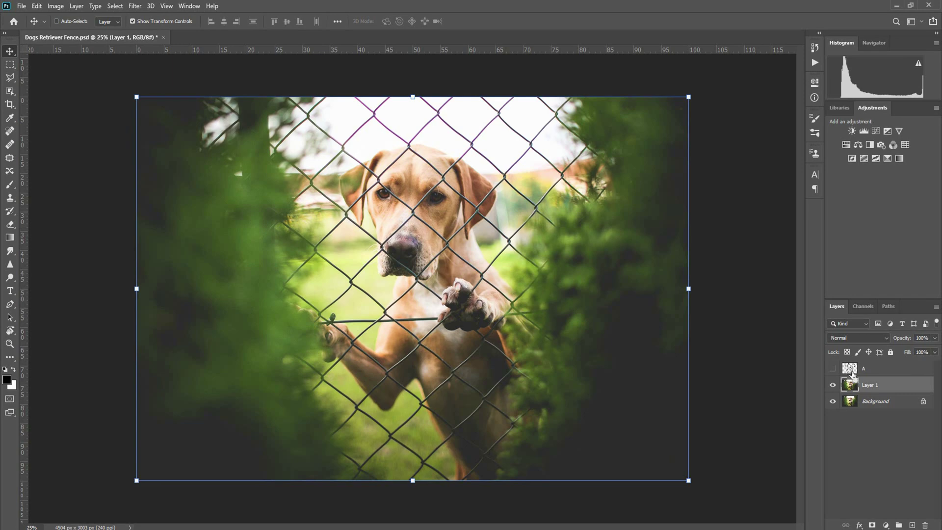
pyautogui.keyDown('ctrl'); pyautogui.click(851, 372); pyautogui.keyUp('ctrl')
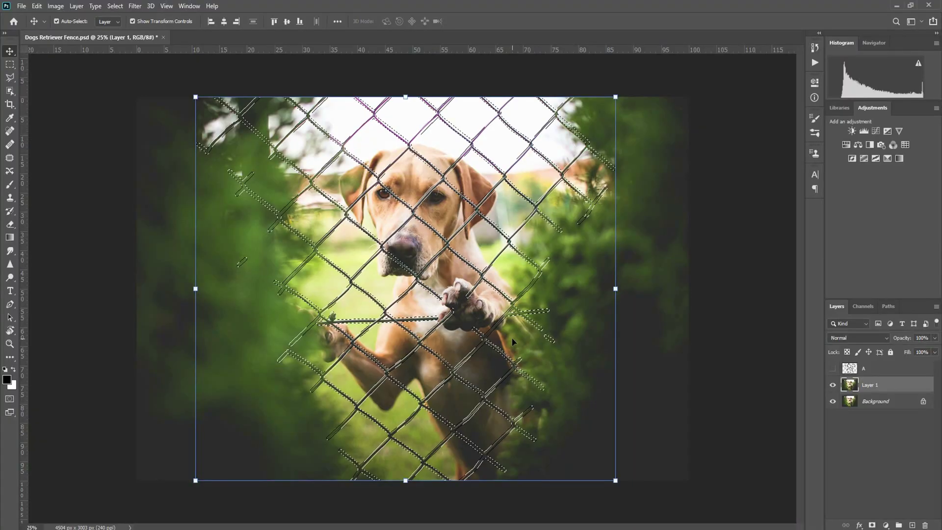
# Try to fill the selected fence lines with Content-Aware contents, Color Adaptation on, Normal mode and 100% opacity.
pyautogui.click(37, 6)
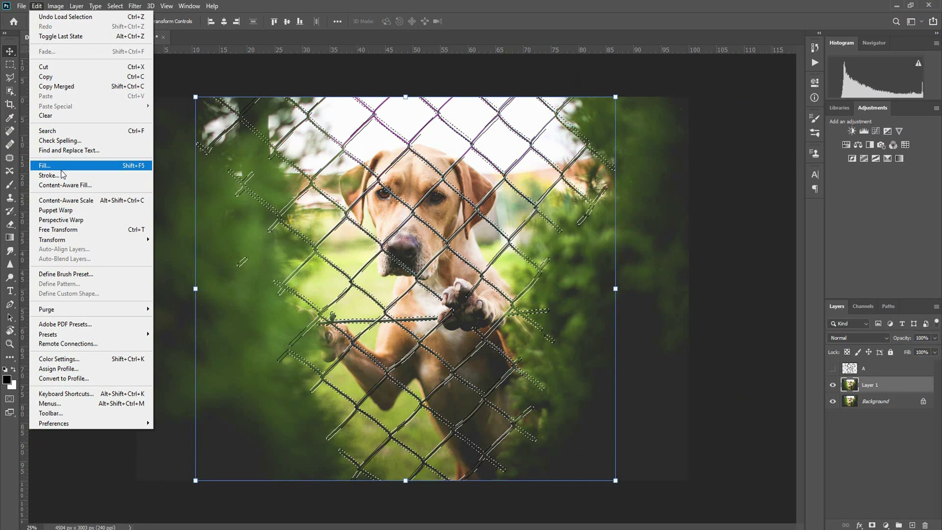
pyautogui.click(49, 166)
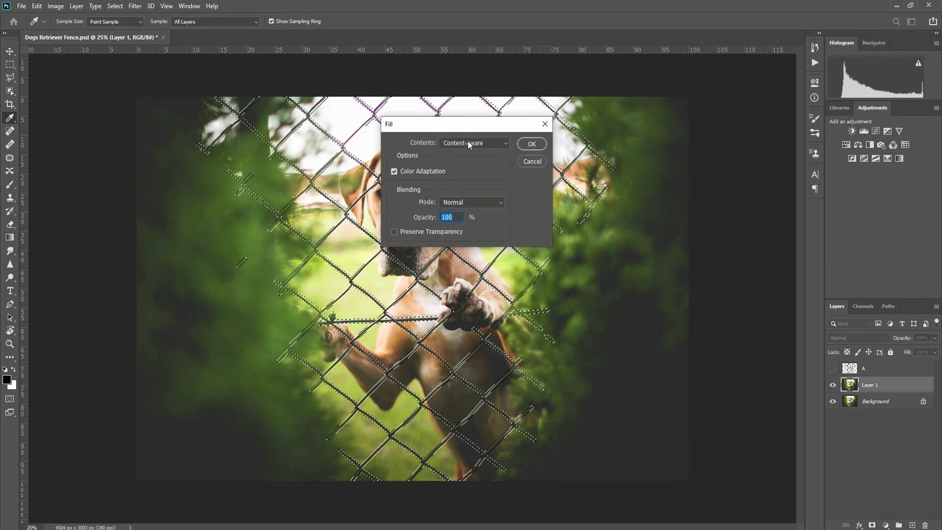
pyautogui.click(532, 144)
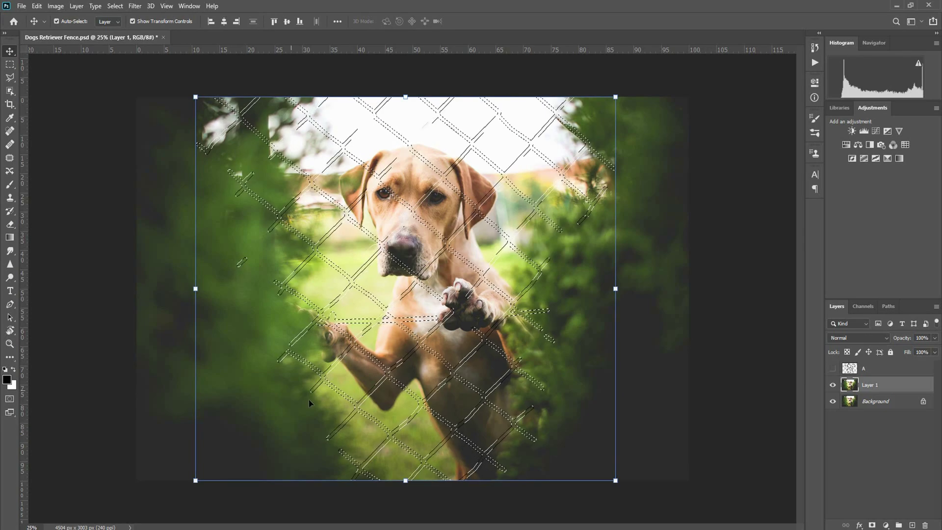
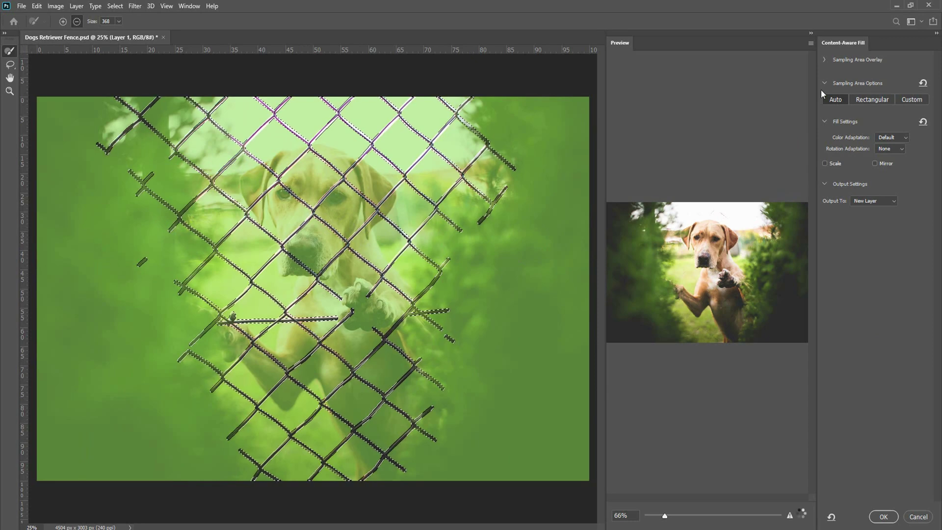
# In the Content-Aware Fill workspace, set the sampling overlay opacity to 46% and keep Color Adaptation at Default.
pyautogui.click(825, 60)
pyautogui.moveTo(877, 98)
pyautogui.mouseDown()
pyautogui.moveTo(927, 102)
pyautogui.moveTo(871, 100)
pyautogui.mouseUp()
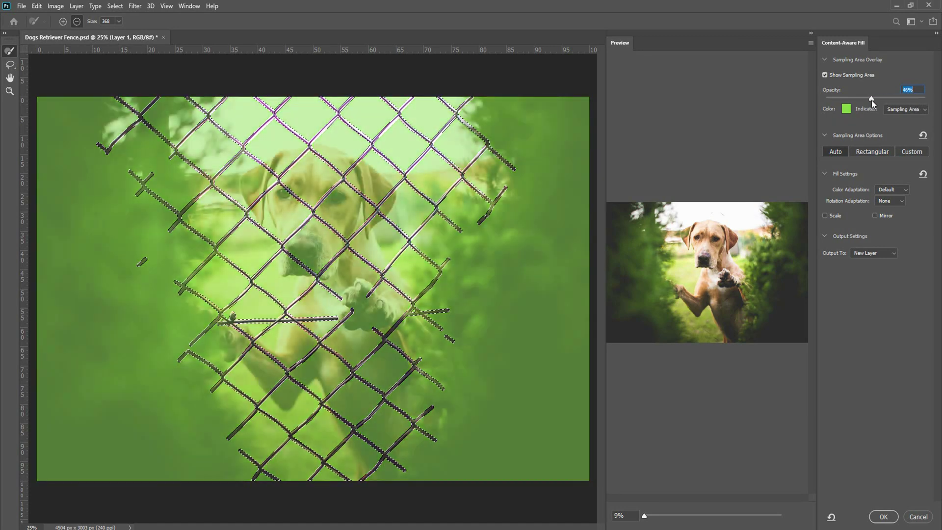
pyautogui.click(897, 189)
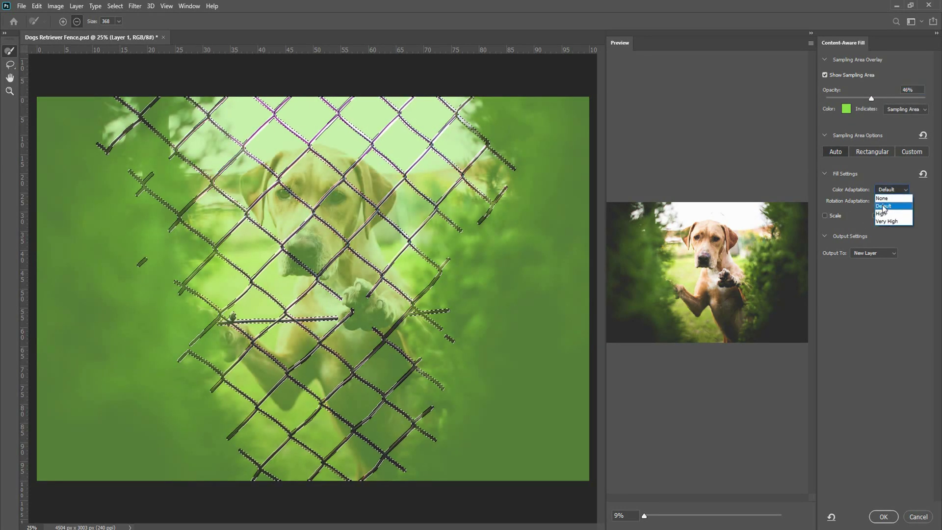
pyautogui.click(883, 207)
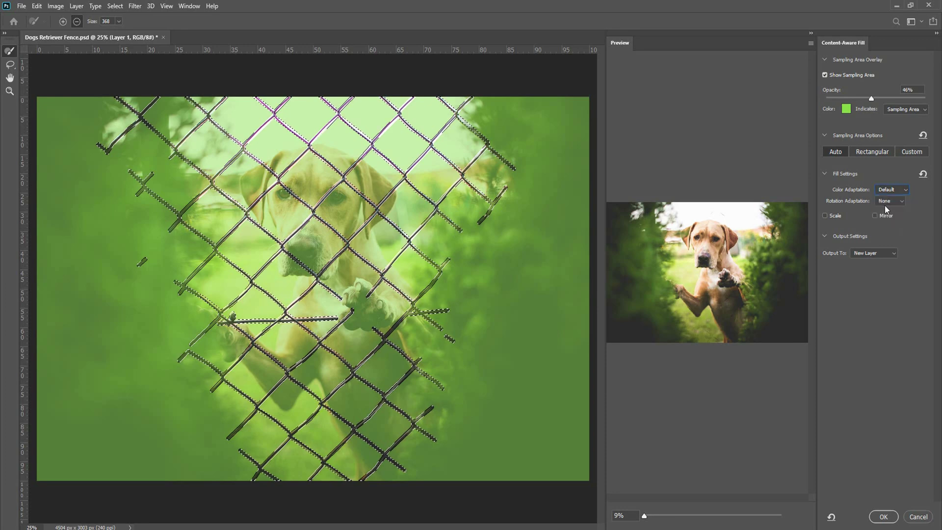
# Set the content-aware fill to output to the Current Layer and apply it to the selected fence lines.
pyautogui.click(868, 254)
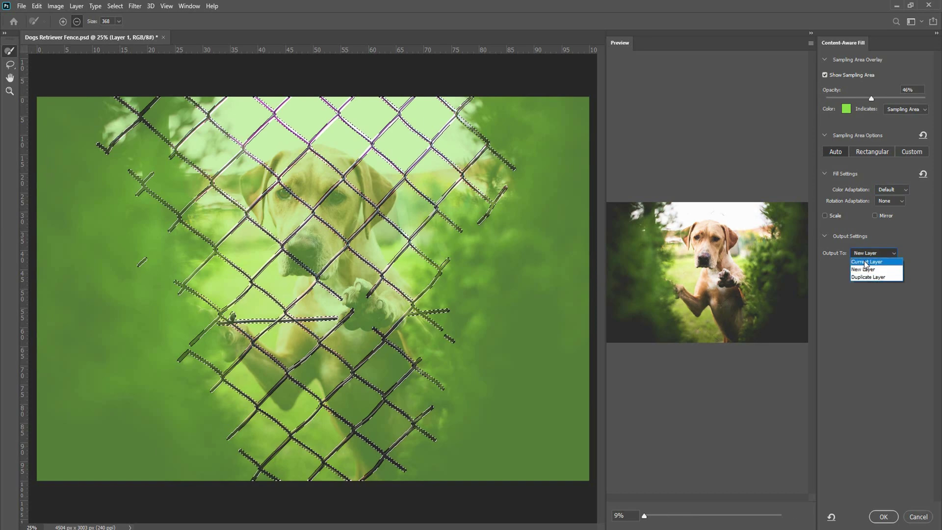
pyautogui.click(887, 253)
pyautogui.click(887, 253)
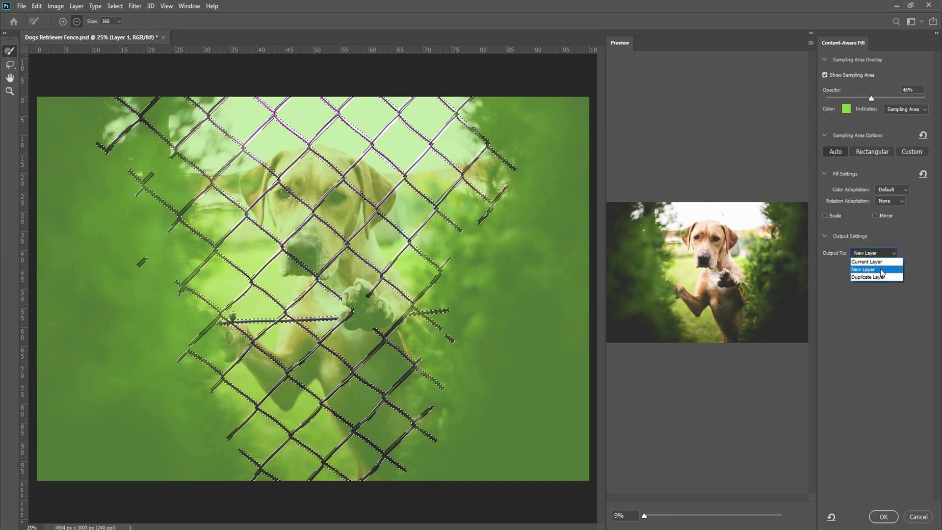
pyautogui.click(868, 262)
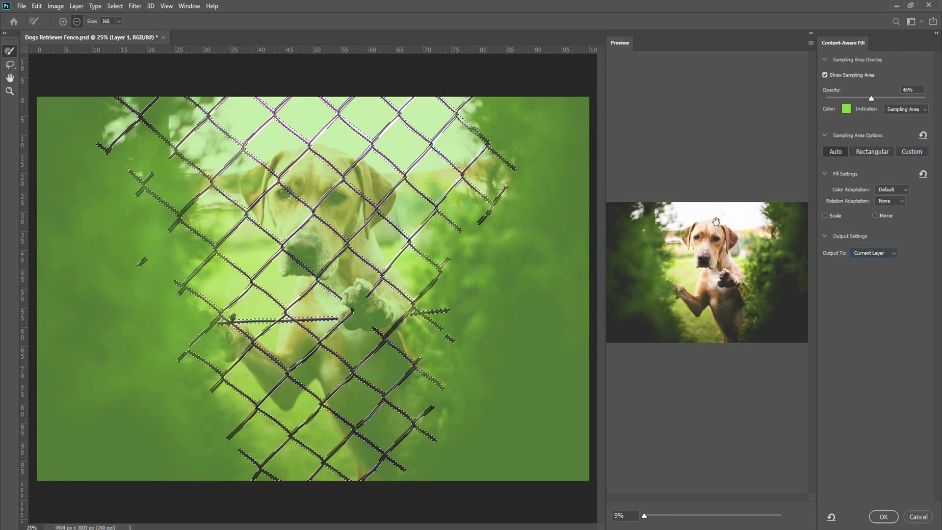
pyautogui.click(887, 517)
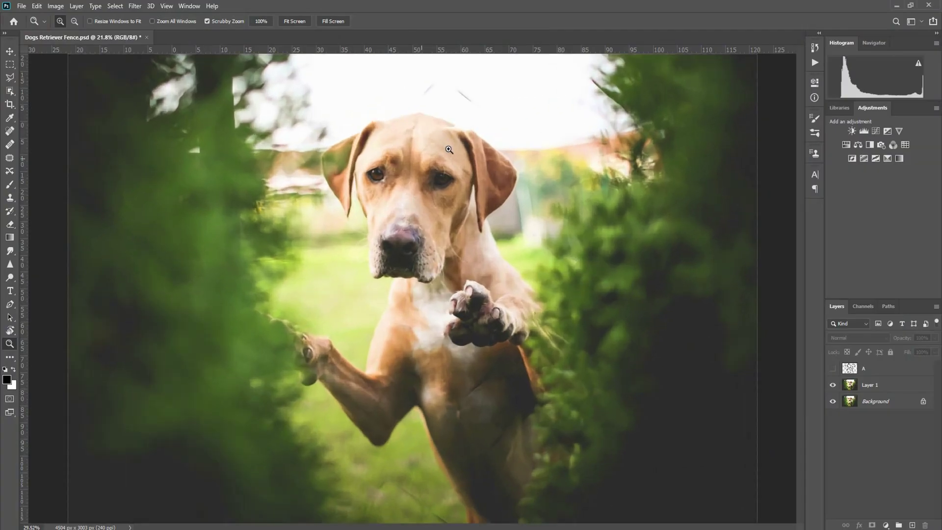
# On Layer 1, remove the two leftover wire marks in the sky above the dog's head with the Spot Healing Brush.
pyautogui.moveTo(471, 147); pyautogui.dragTo(354, 184)
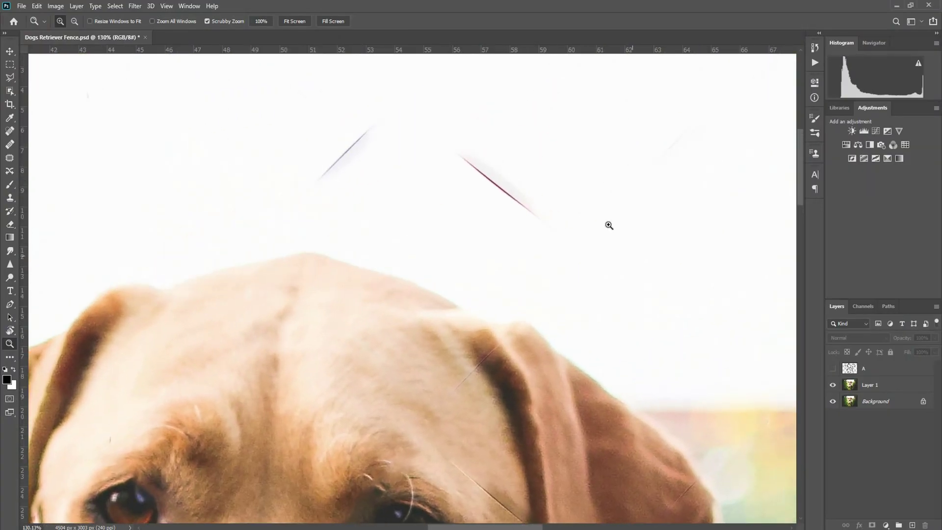
pyautogui.moveTo(617, 191); pyautogui.dragTo(394, 451)
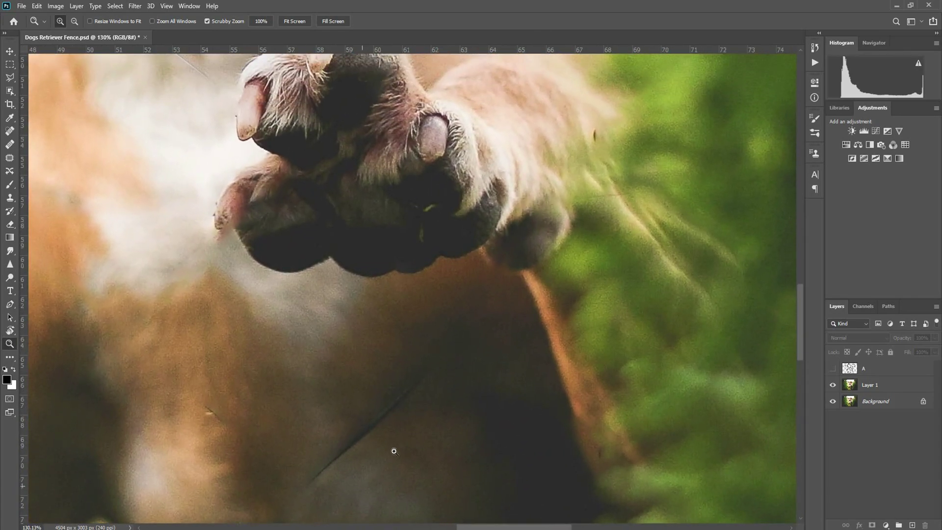
pyautogui.moveTo(560, 455); pyautogui.dragTo(467, 332)
pyautogui.scroll(15, 484, 452)
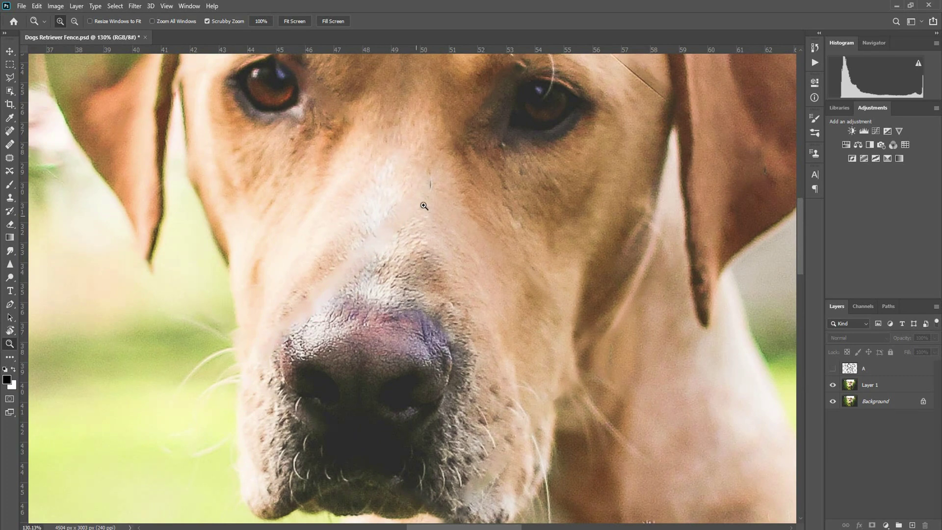
pyautogui.moveTo(424, 207); pyautogui.dragTo(366, 307)
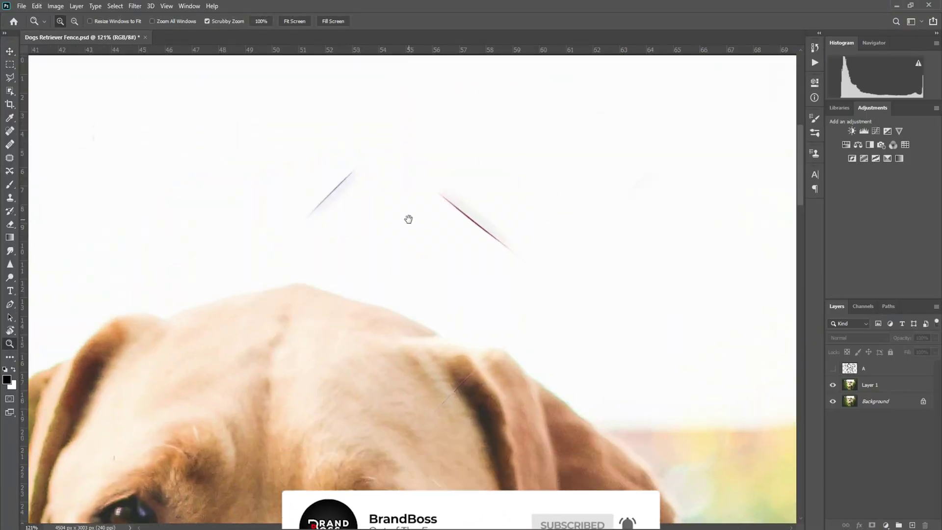
pyautogui.click(871, 389)
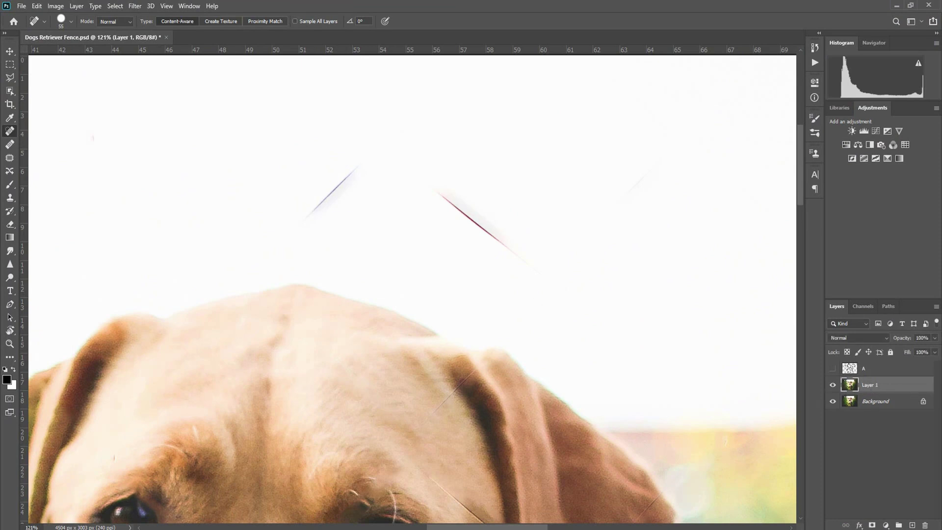
pyautogui.moveTo(307, 224); pyautogui.dragTo(345, 174)
pyautogui.moveTo(428, 184); pyautogui.dragTo(504, 240)
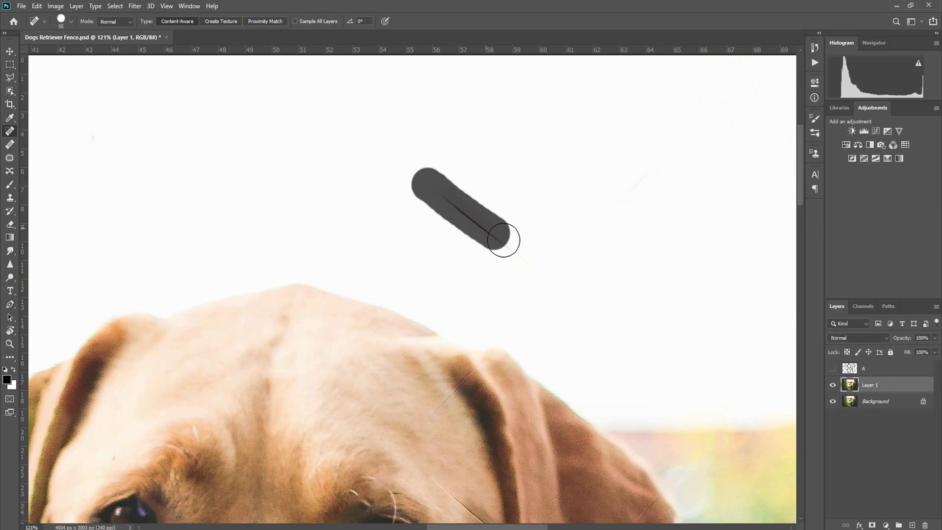
# Heal the leftover wire marks in the blurred background beside the dog's ear and on its chest below the raised paw.
pyautogui.moveTo(711, 250); pyautogui.dragTo(362, 183)
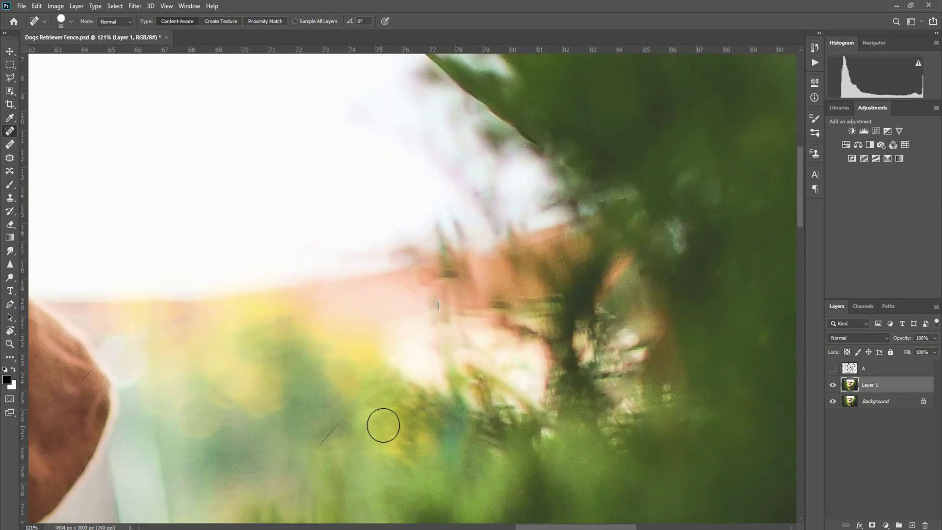
pyautogui.moveTo(383, 425); pyautogui.dragTo(482, 212)
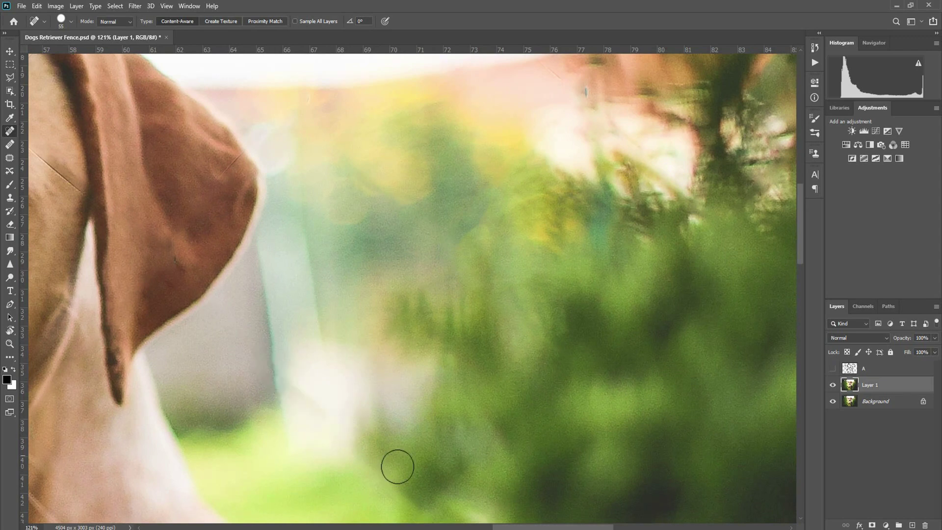
pyautogui.moveTo(397, 467); pyautogui.dragTo(445, 283)
pyautogui.moveTo(454, 397); pyautogui.dragTo(542, 166)
pyautogui.moveTo(388, 260); pyautogui.dragTo(306, 334)
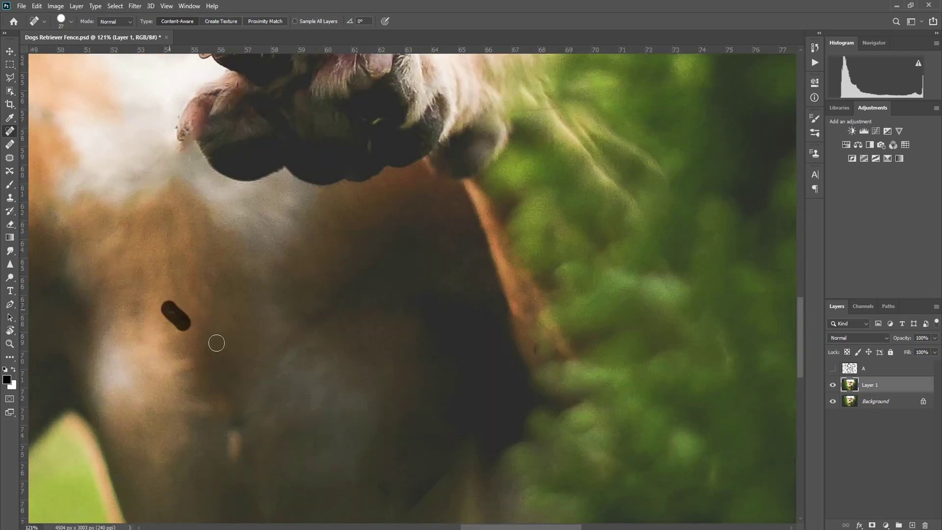
# Heal the leftover wire traces in the grass beside the dog's lower body near the image's bottom edge.
pyautogui.moveTo(346, 389)
pyautogui.mouseDown()
pyautogui.moveTo(432, 393)
pyautogui.moveTo(491, 147)
pyautogui.mouseUp()
pyautogui.click(154, 279)
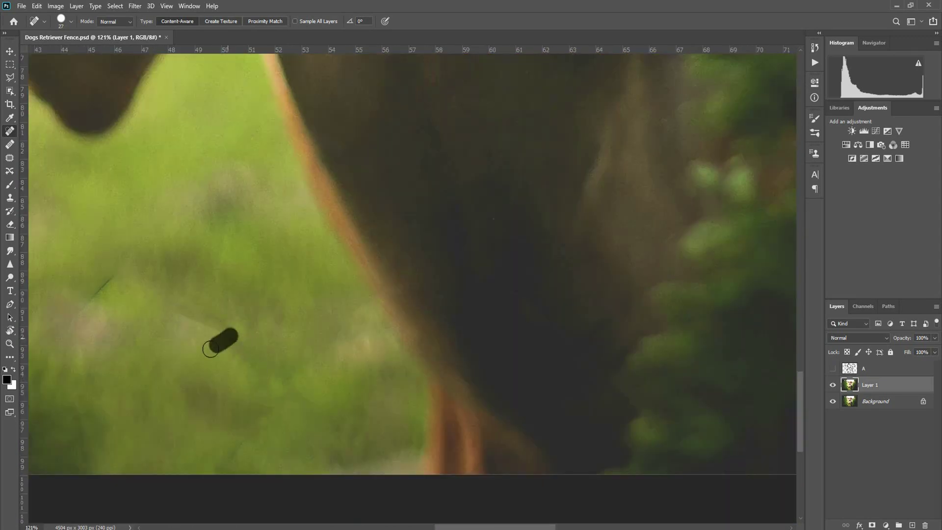
pyautogui.moveTo(211, 348); pyautogui.dragTo(212, 349)
pyautogui.scroll(-5, 228, 361)
pyautogui.scroll(8, 365, 319)
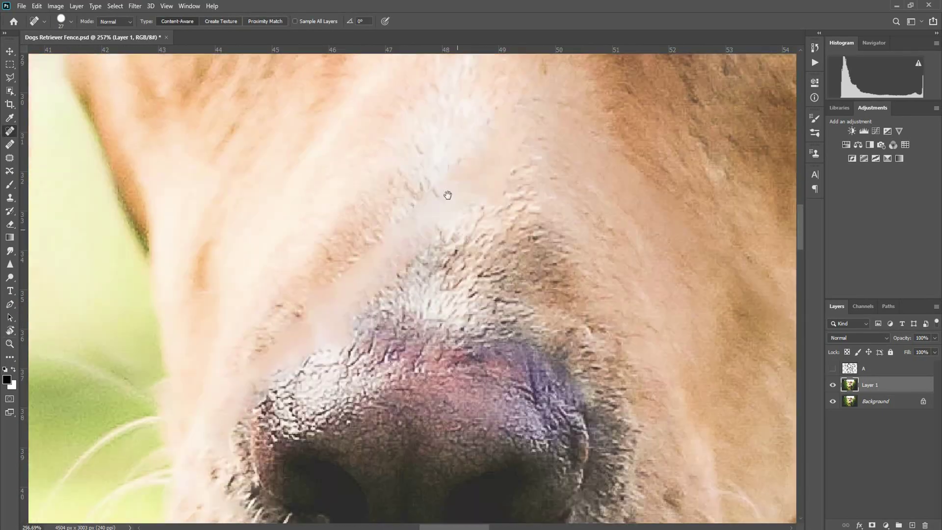
pyautogui.moveTo(446, 195); pyautogui.dragTo(78, 156)
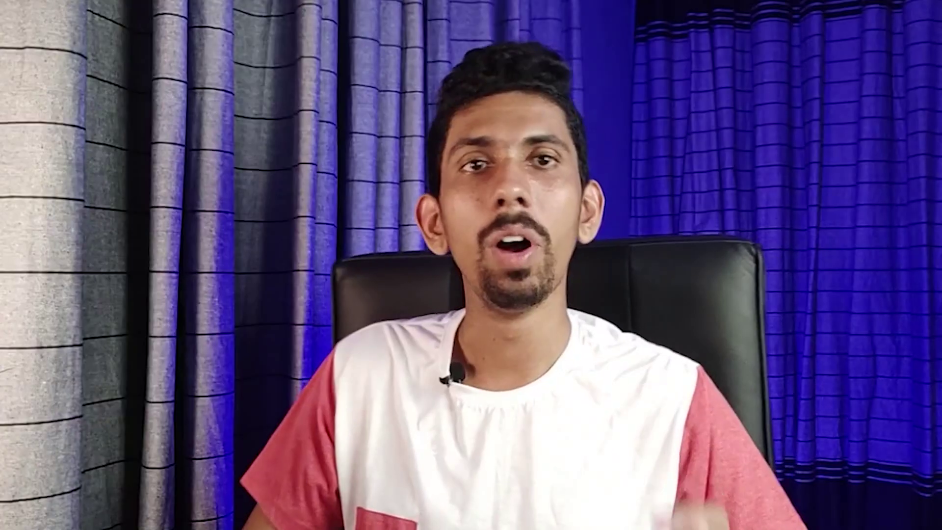